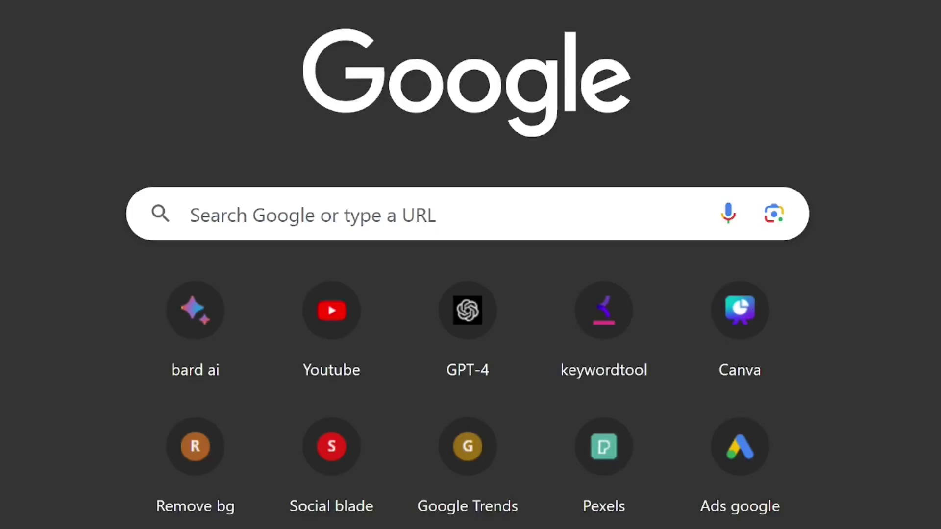
Step: Search Google for 'paypalau'
{"action": "left_click", "coordinate": [381, 210]}
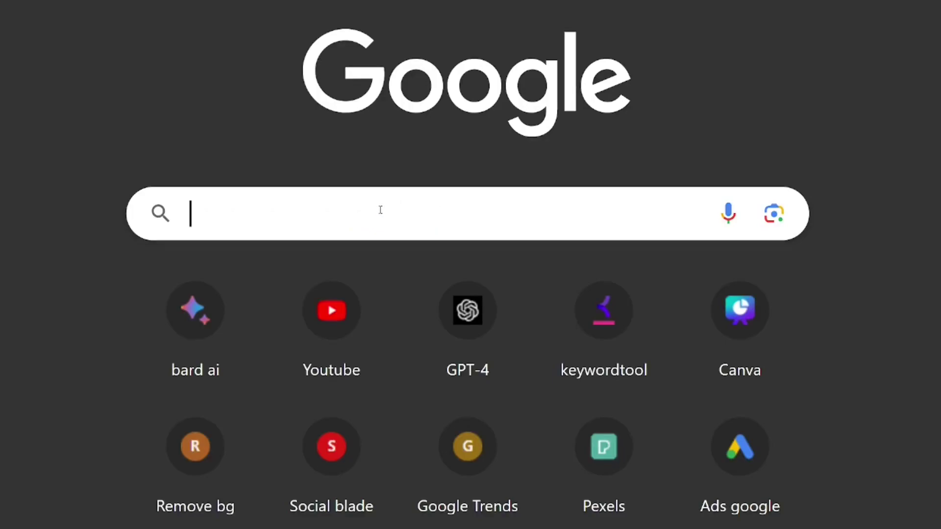
{"action": "type", "text": "pay"}
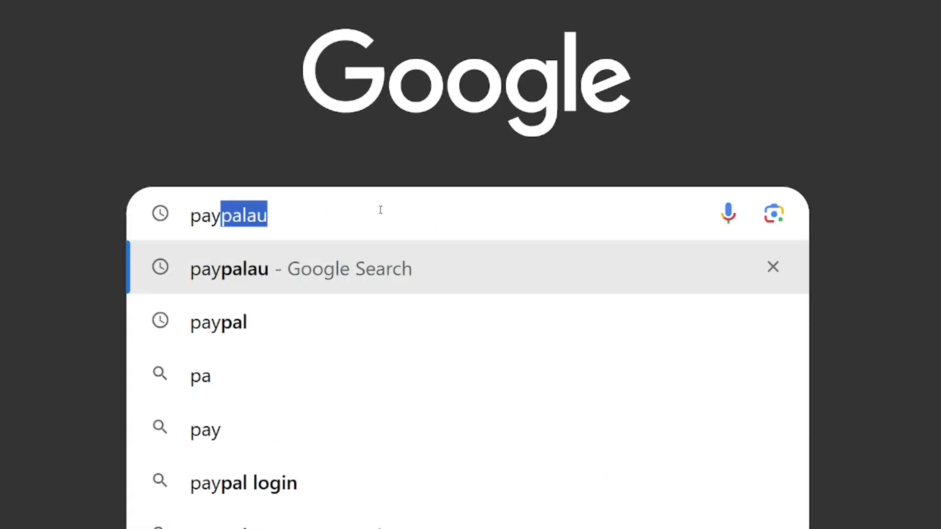
{"action": "type", "text": "palau"}
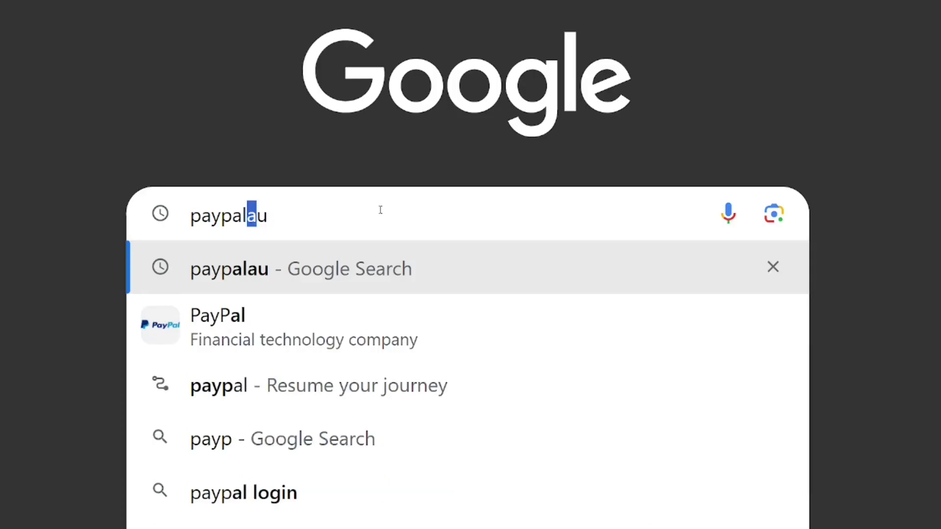
{"action": "key", "text": "Return"}
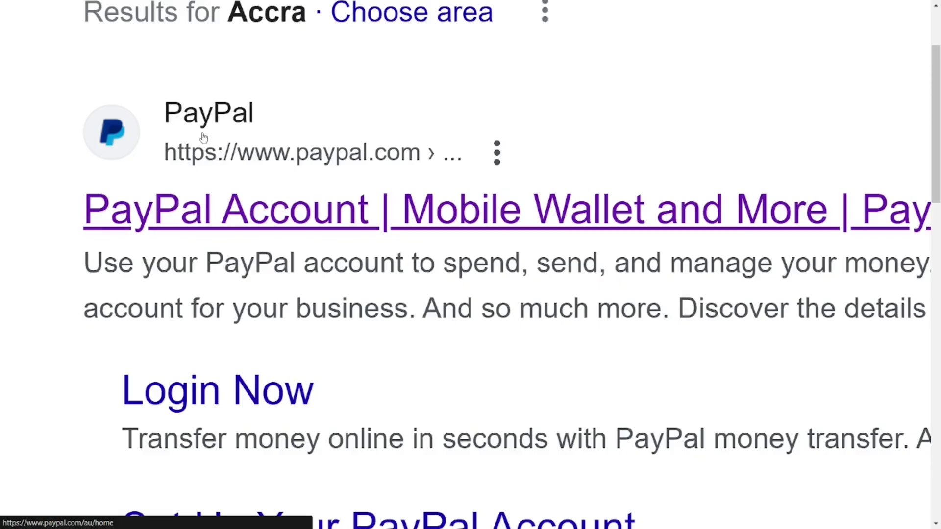
Step: Open the PayPal Australia site and start signing up for a business account
{"action": "left_click", "coordinate": [231, 132]}
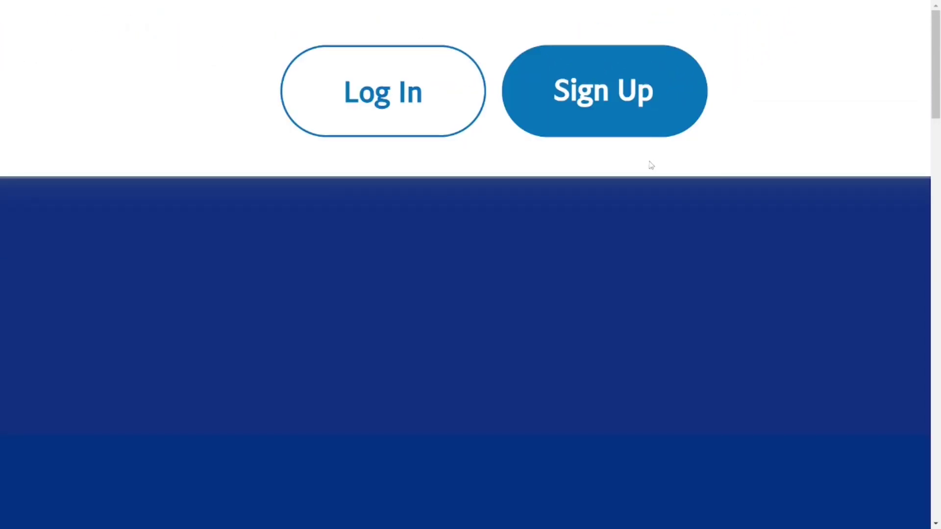
{"action": "left_click", "coordinate": [780, 28]}
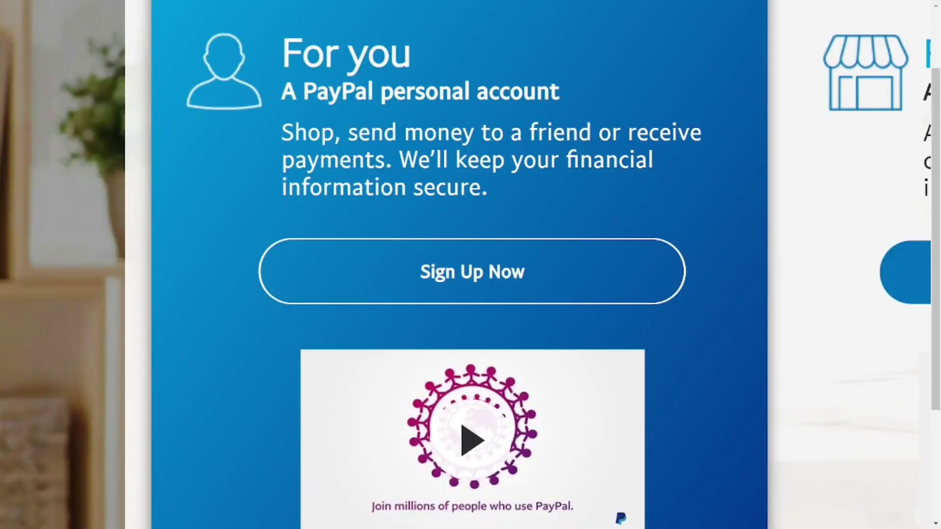
{"action": "scroll", "coordinate": [471, 265], "scroll_direction": "right", "scroll_amount": 10}
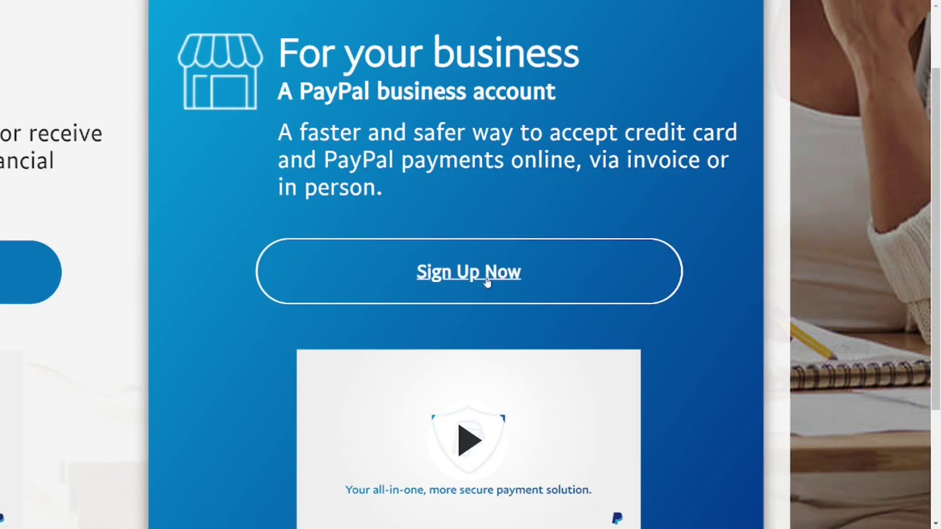
{"action": "left_click", "coordinate": [466, 283]}
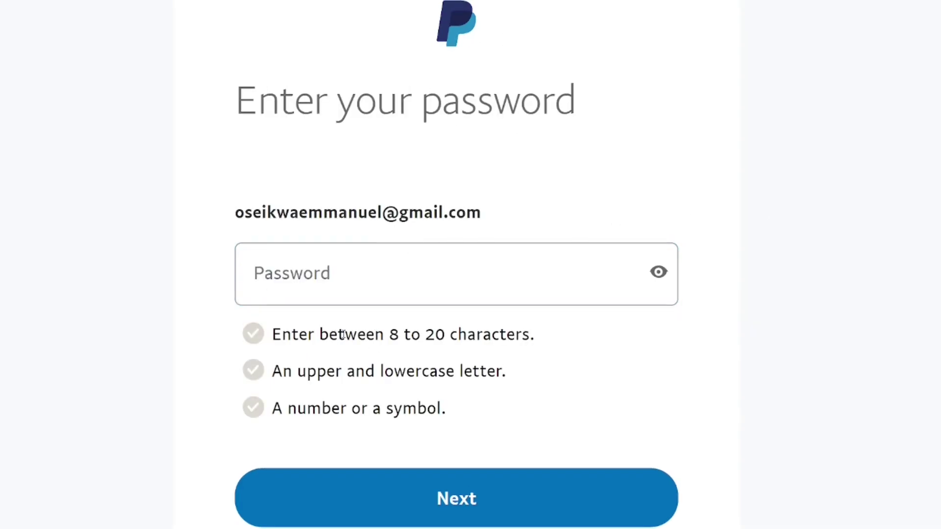
Step: Enter an account password that meets PayPal's length and character rules
{"action": "left_click", "coordinate": [441, 280]}
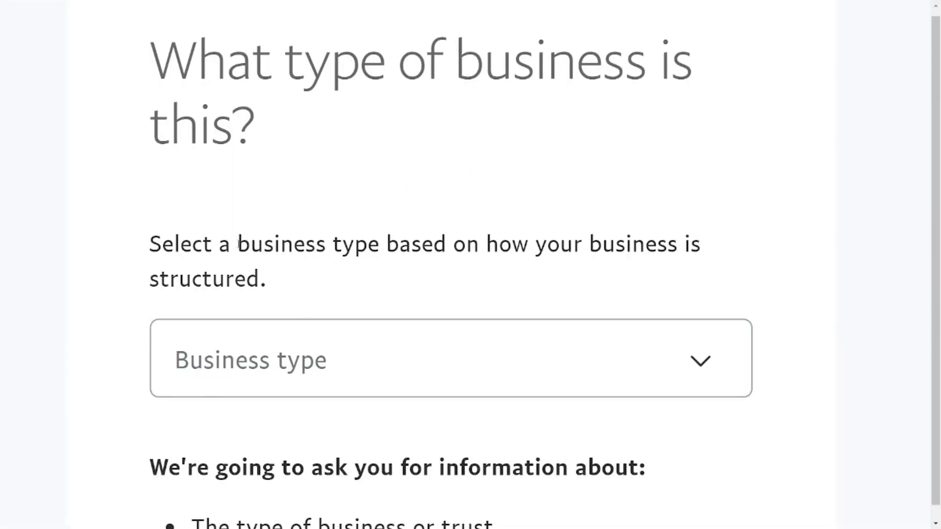
Step: Choose Sole trader from the business type list and continue to the business details form
{"action": "left_click_drag", "start_coordinate": [239, 244], "coordinate": [399, 243]}
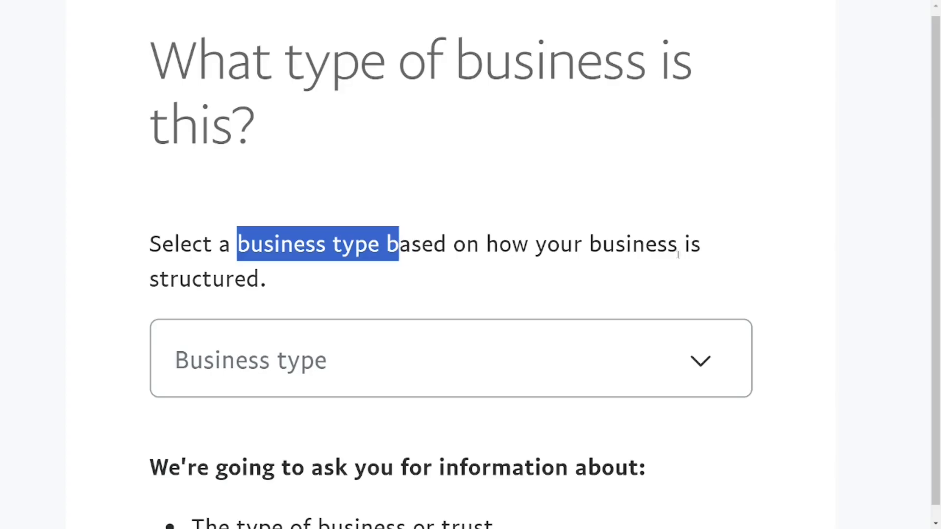
{"action": "scroll", "coordinate": [399, 244], "scroll_direction": "down", "scroll_amount": 3}
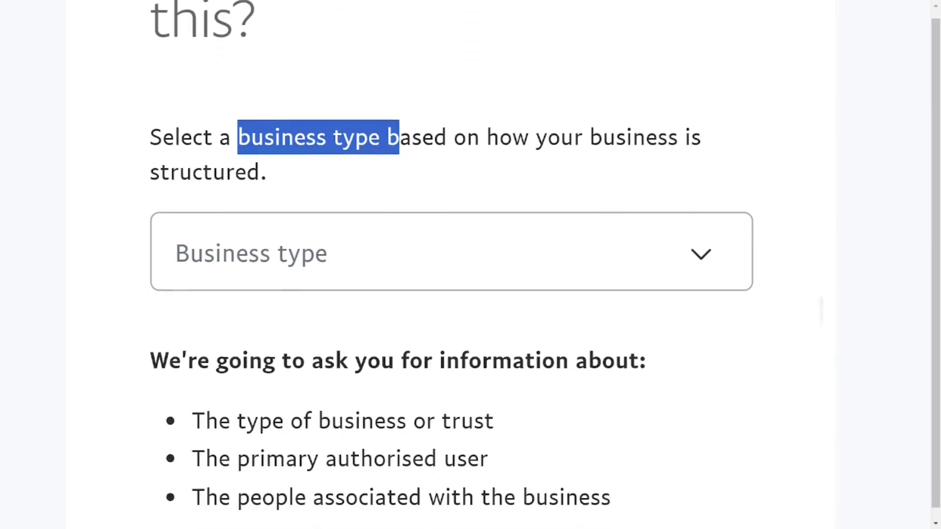
{"action": "left_click", "coordinate": [701, 181]}
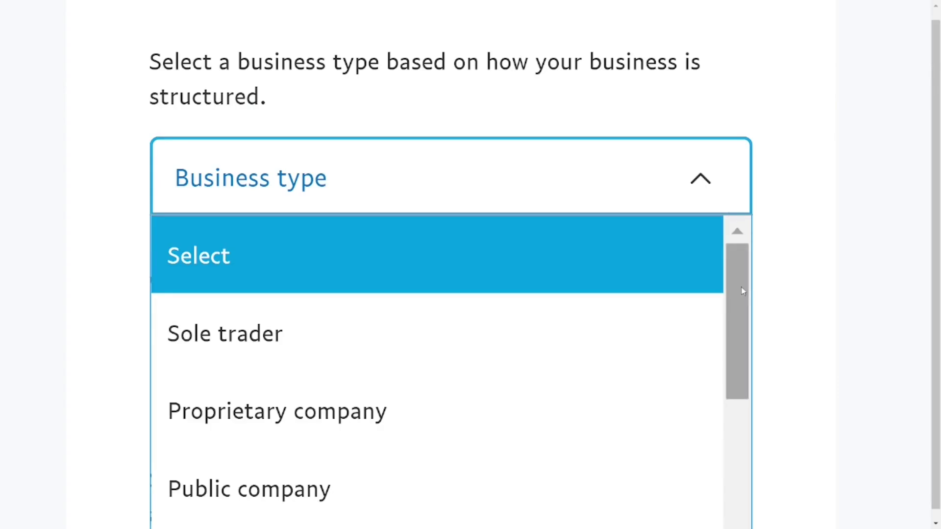
{"action": "mouse_move", "coordinate": [742, 294]}
{"action": "left_mouse_down"}
{"action": "mouse_move", "coordinate": [753, 463]}
{"action": "mouse_move", "coordinate": [740, 473]}
{"action": "mouse_move", "coordinate": [740, 306]}
{"action": "left_mouse_up"}
{"action": "left_click", "coordinate": [326, 339]}
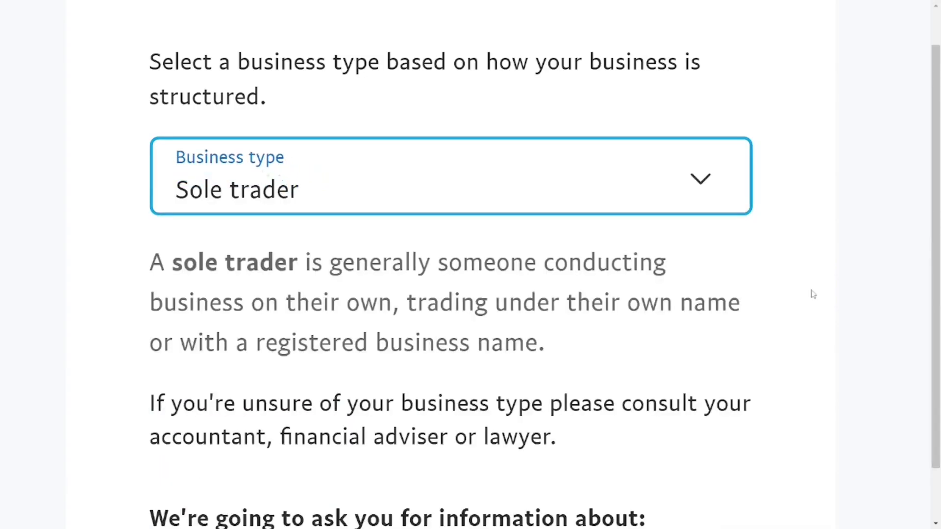
{"action": "scroll", "coordinate": [471, 265], "scroll_direction": "down", "scroll_amount": 8}
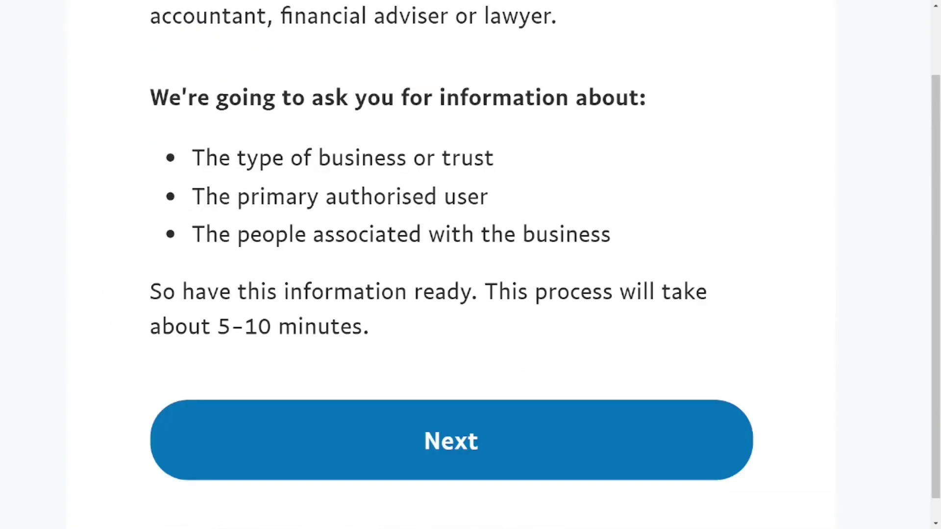
{"action": "left_click", "coordinate": [463, 431]}
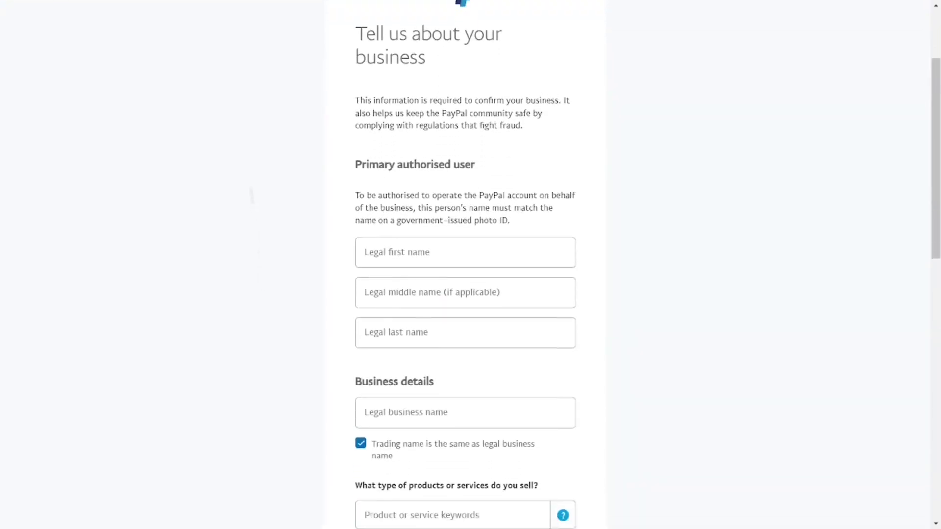
{"action": "scroll", "coordinate": [489, 169], "scroll_direction": "up", "scroll_amount": 5}
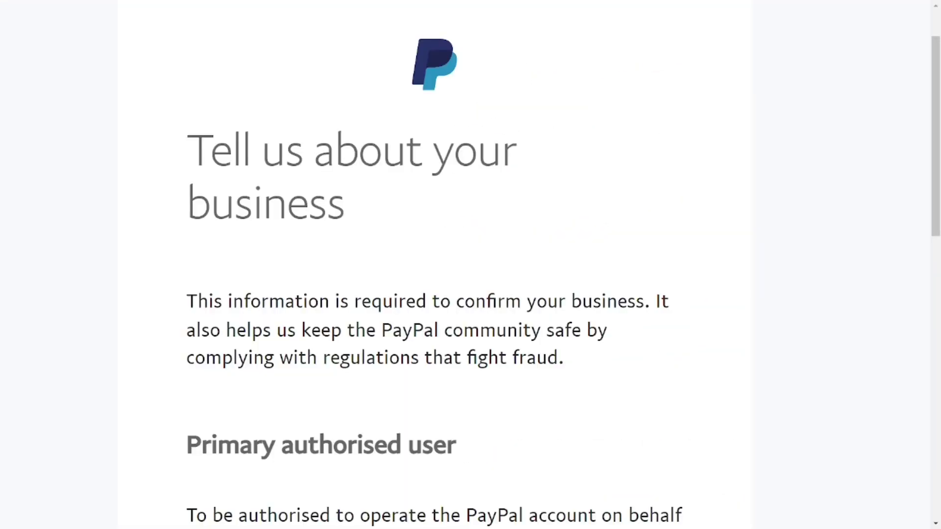
{"action": "scroll", "coordinate": [434, 265], "scroll_direction": "down", "scroll_amount": 5}
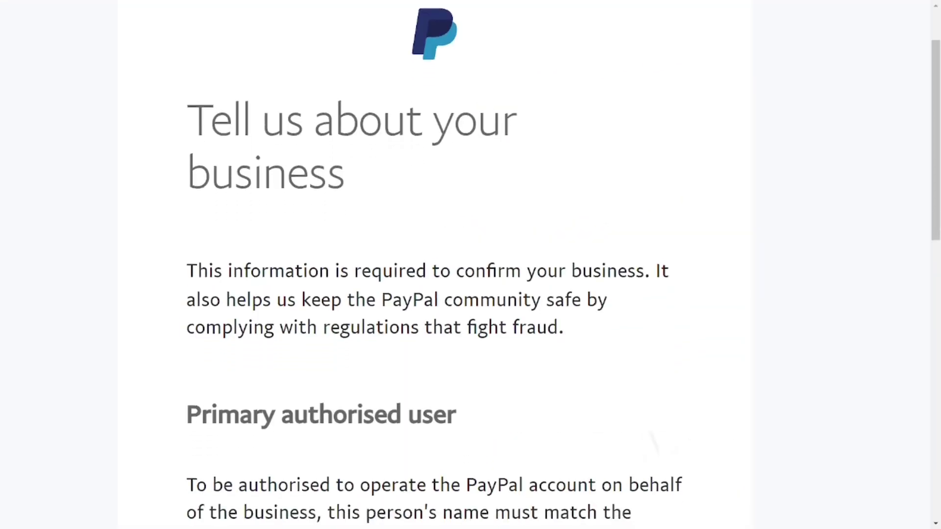
{"action": "scroll", "coordinate": [435, 264], "scroll_direction": "down", "scroll_amount": 3}
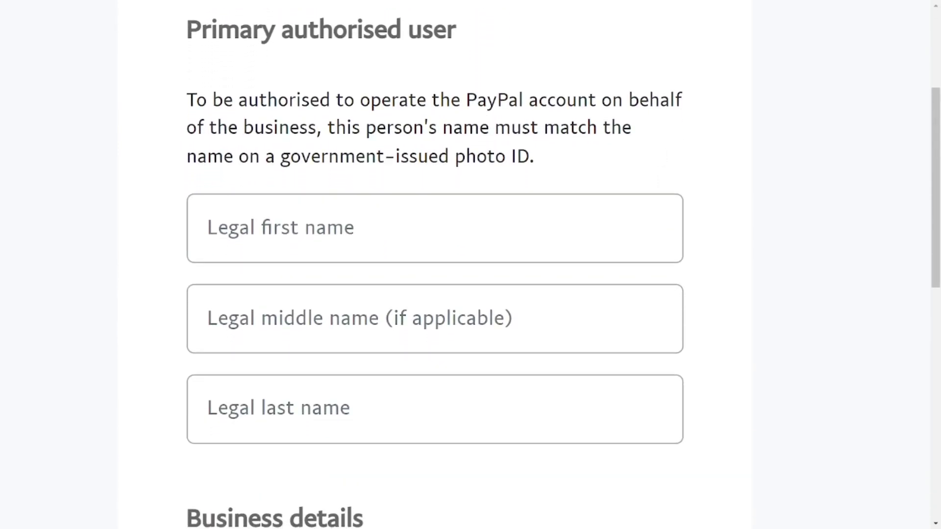
{"action": "left_click", "coordinate": [541, 261]}
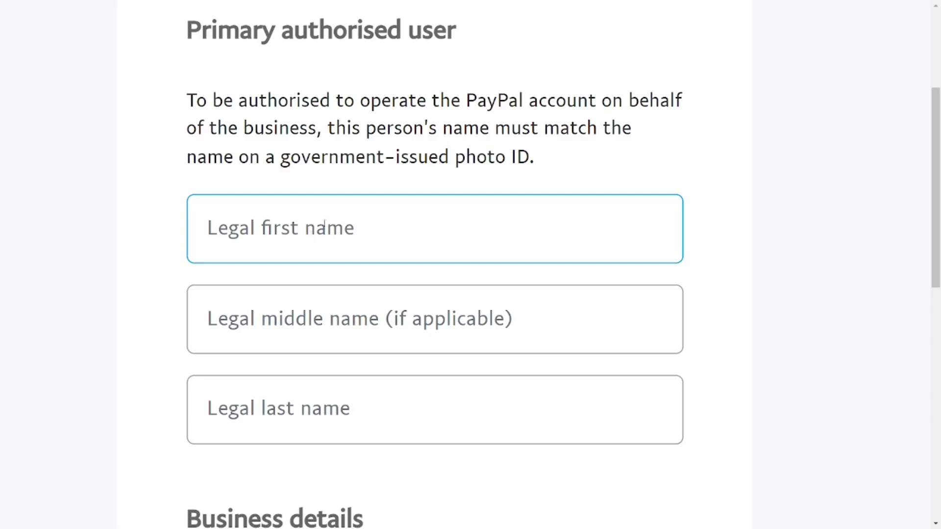
{"action": "left_click", "coordinate": [286, 334]}
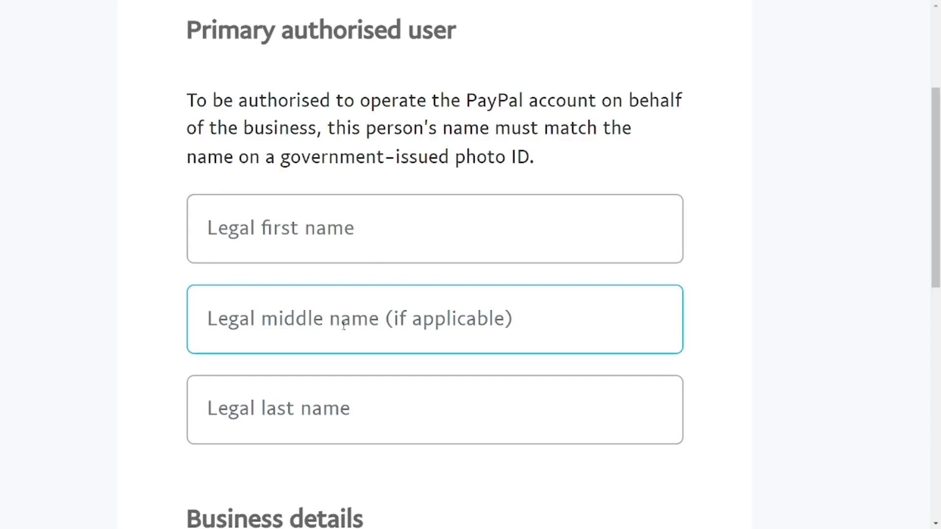
{"action": "left_click", "coordinate": [336, 376]}
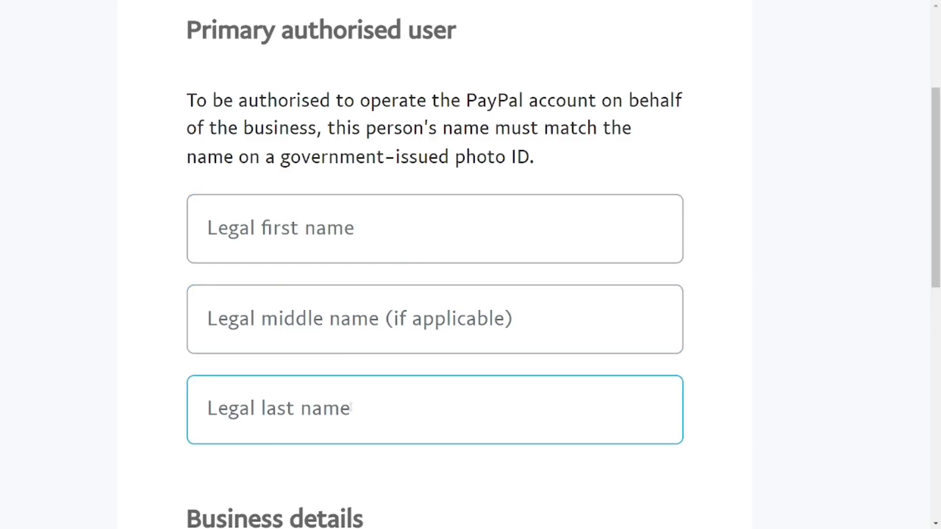
{"action": "scroll", "coordinate": [317, 413], "scroll_direction": "down", "scroll_amount": 7}
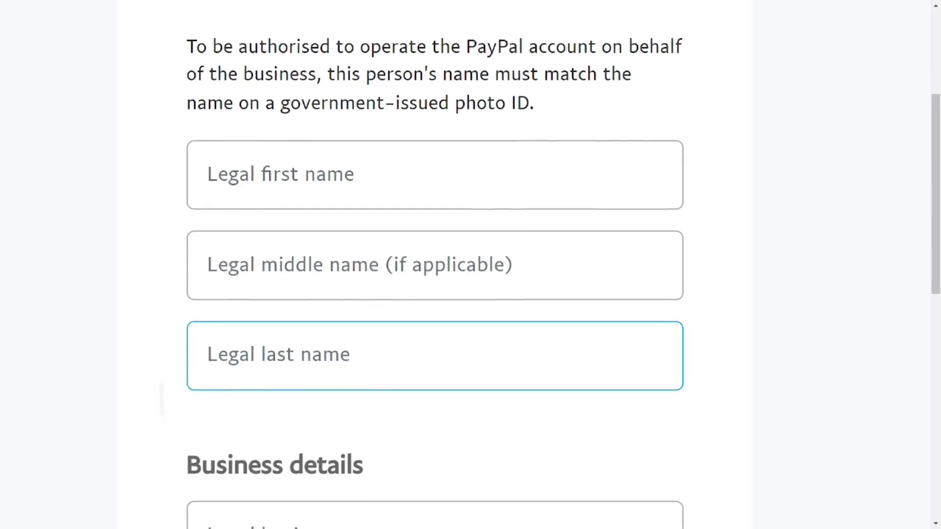
{"action": "left_click", "coordinate": [286, 435]}
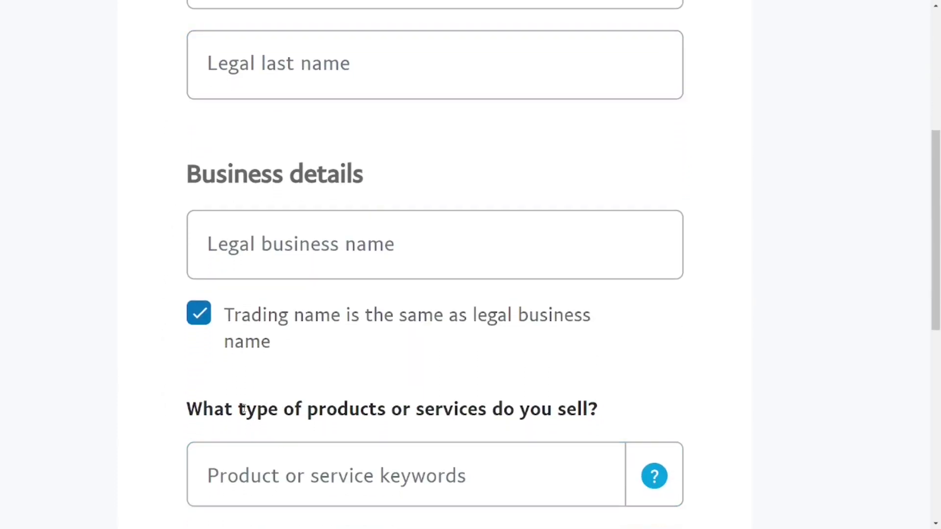
{"action": "left_click", "coordinate": [282, 252]}
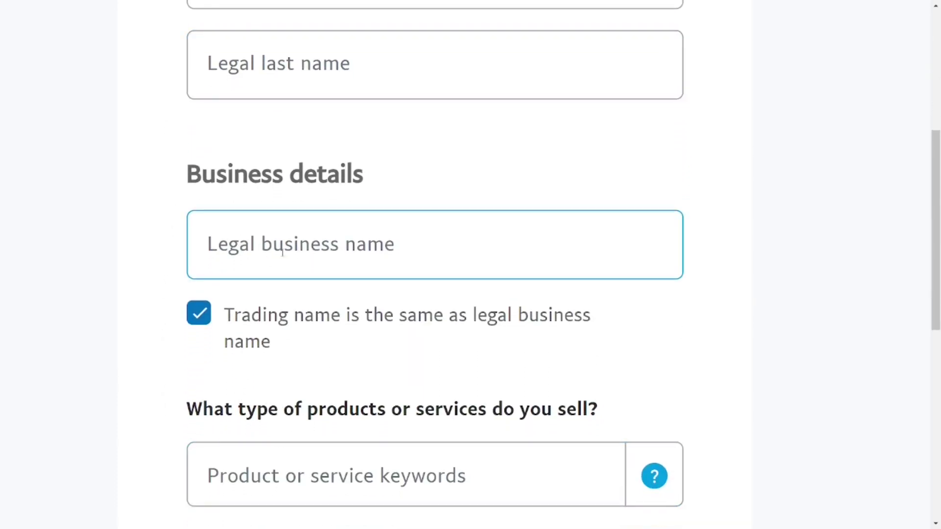
{"action": "left_click", "coordinate": [343, 246]}
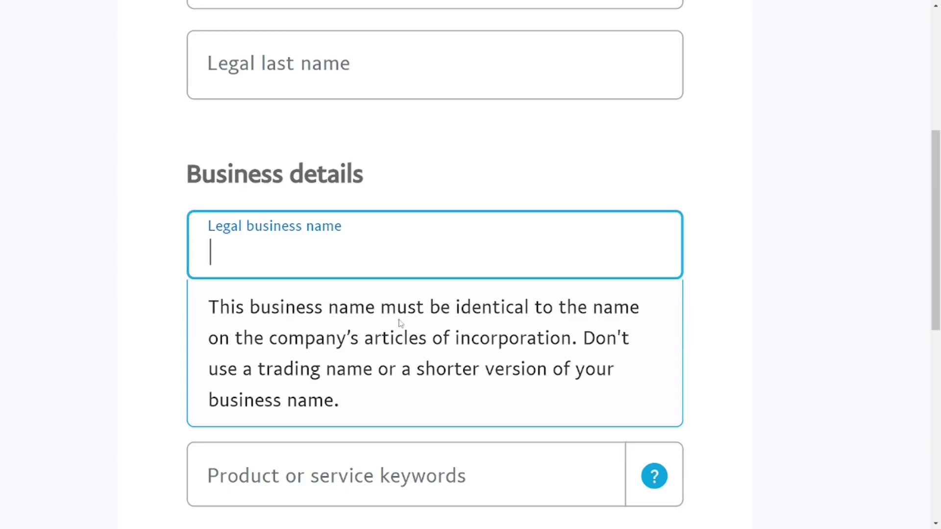
{"action": "left_click", "coordinate": [439, 323]}
{"action": "scroll", "coordinate": [133, 179], "scroll_direction": "down", "scroll_amount": 4}
{"action": "scroll", "coordinate": [134, 178], "scroll_direction": "down", "scroll_amount": 2}
{"action": "left_click", "coordinate": [305, 210]}
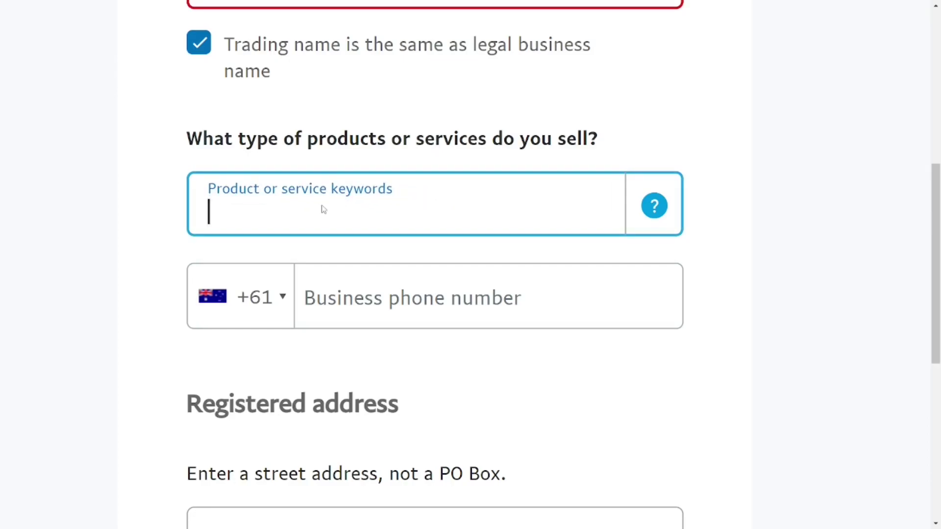
Step: Pick Freezer and Locker Meat Provisioners as the business category
{"action": "type", "text": "fr"}
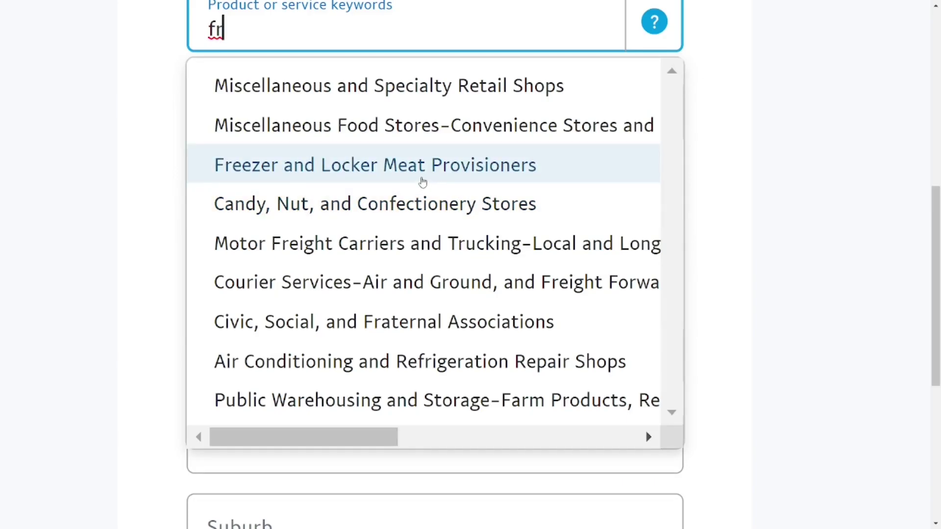
{"action": "left_click", "coordinate": [423, 182]}
{"action": "scroll", "coordinate": [160, 191], "scroll_direction": "up", "scroll_amount": 4}
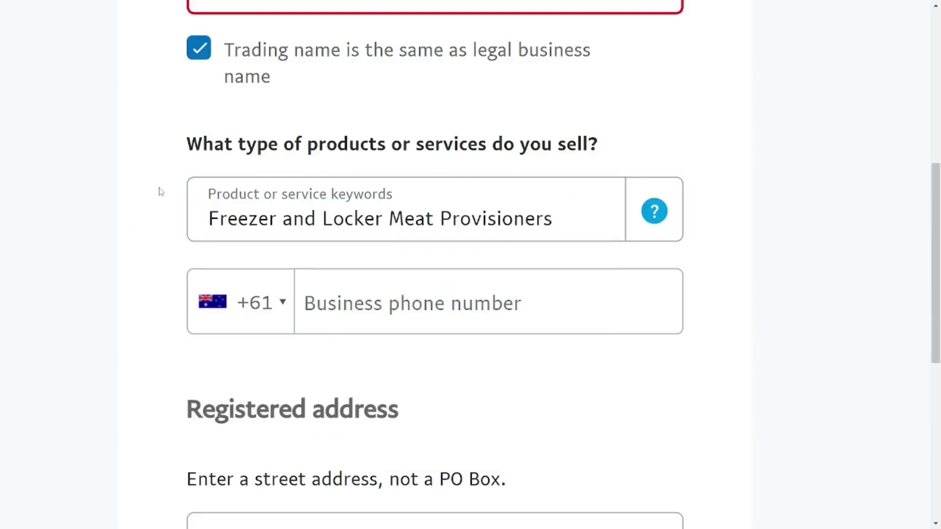
Step: Switch the business phone country code to Ghana +233
{"action": "left_click", "coordinate": [283, 304]}
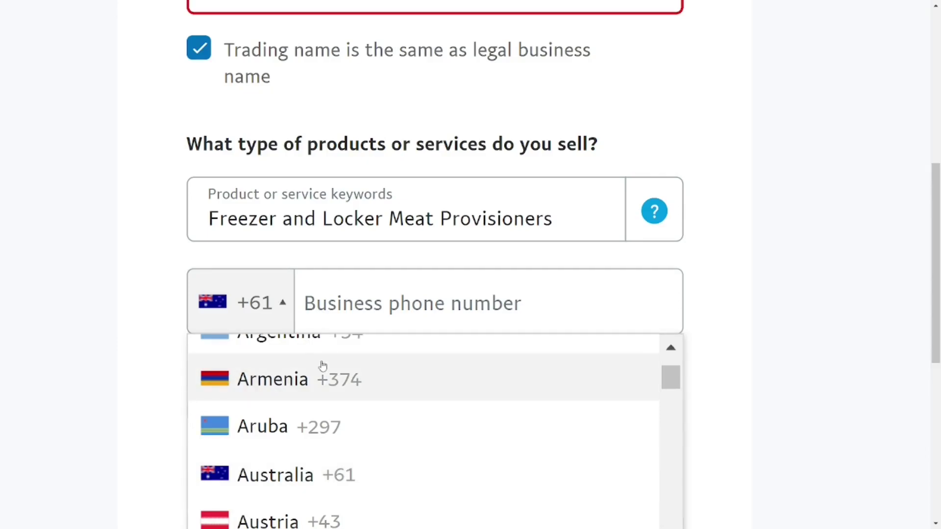
{"action": "scroll", "coordinate": [322, 372], "scroll_direction": "down", "scroll_amount": 15}
{"action": "left_click", "coordinate": [307, 479]}
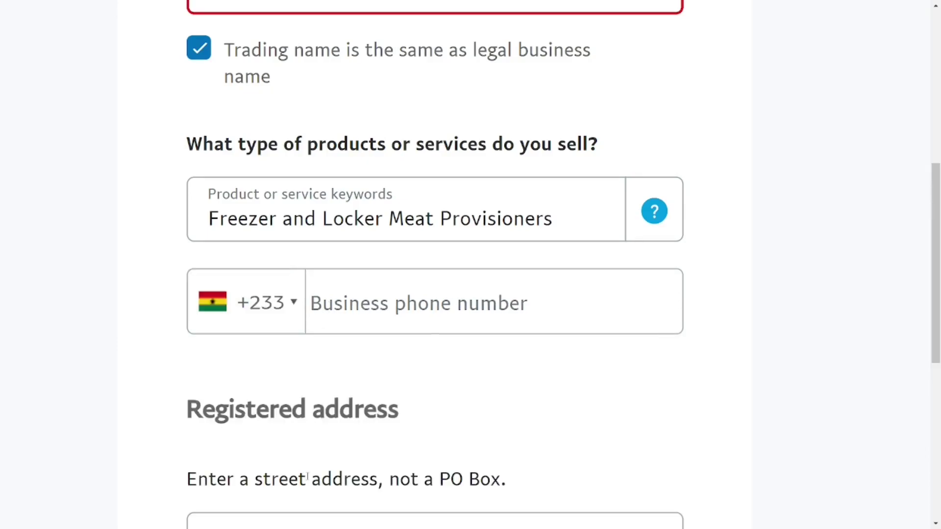
{"action": "left_click", "coordinate": [469, 307]}
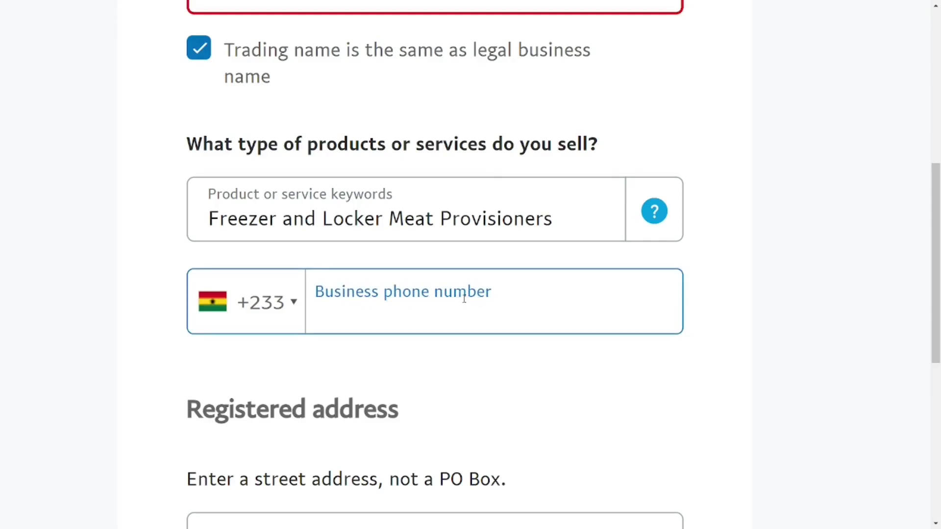
{"action": "scroll", "coordinate": [519, 371], "scroll_direction": "down", "scroll_amount": 2}
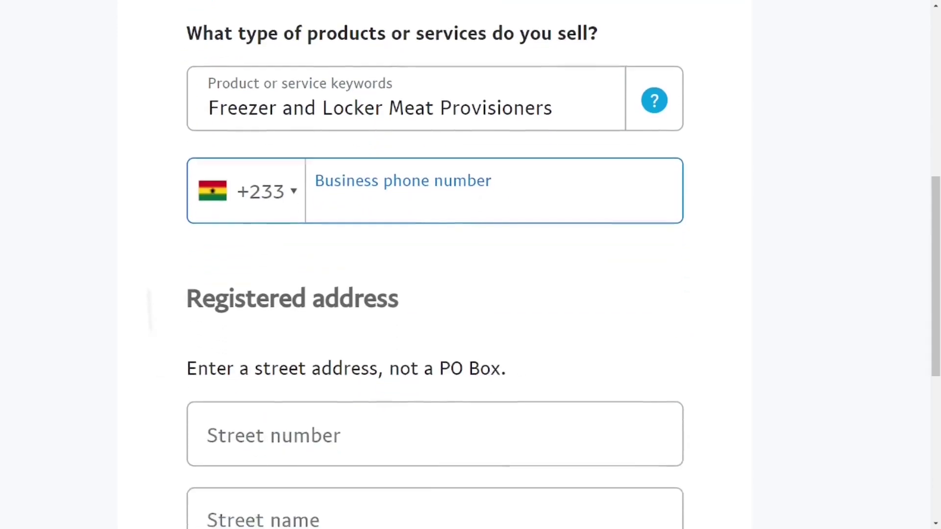
{"action": "scroll", "coordinate": [300, 185], "scroll_direction": "down", "scroll_amount": 5}
Step: Enter 00233 as the registered address postcode, leaving the other address fields empty
{"action": "left_click", "coordinate": [300, 186]}
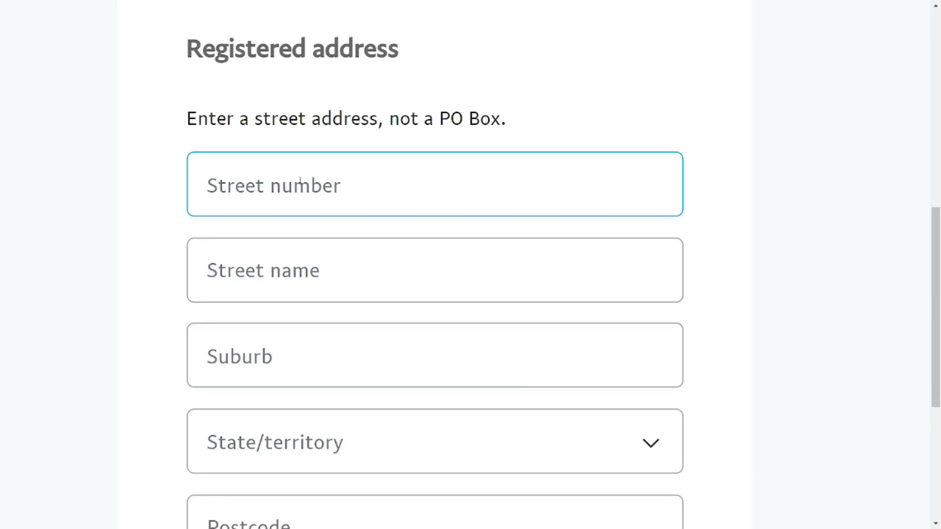
{"action": "left_click", "coordinate": [478, 126]}
{"action": "left_click_drag", "start_coordinate": [501, 119], "coordinate": [393, 119]}
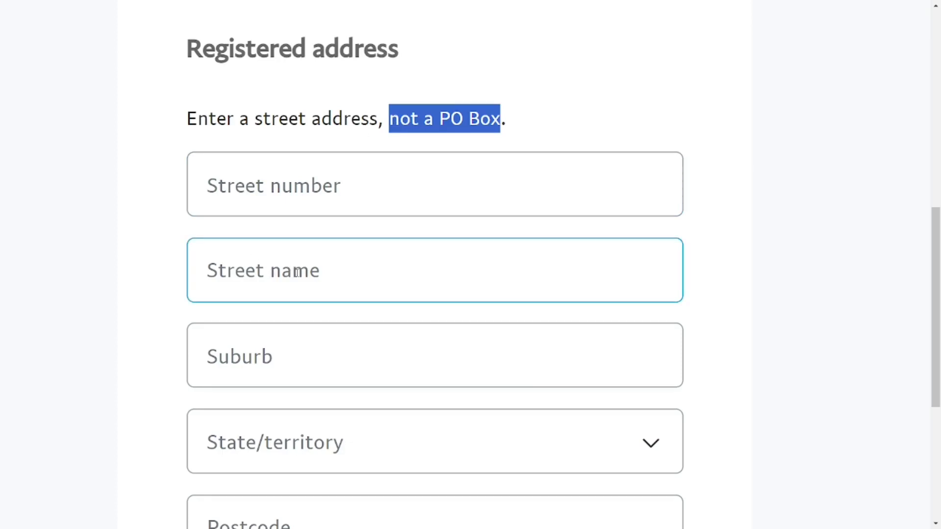
{"action": "scroll", "coordinate": [511, 285], "scroll_direction": "down", "scroll_amount": 4}
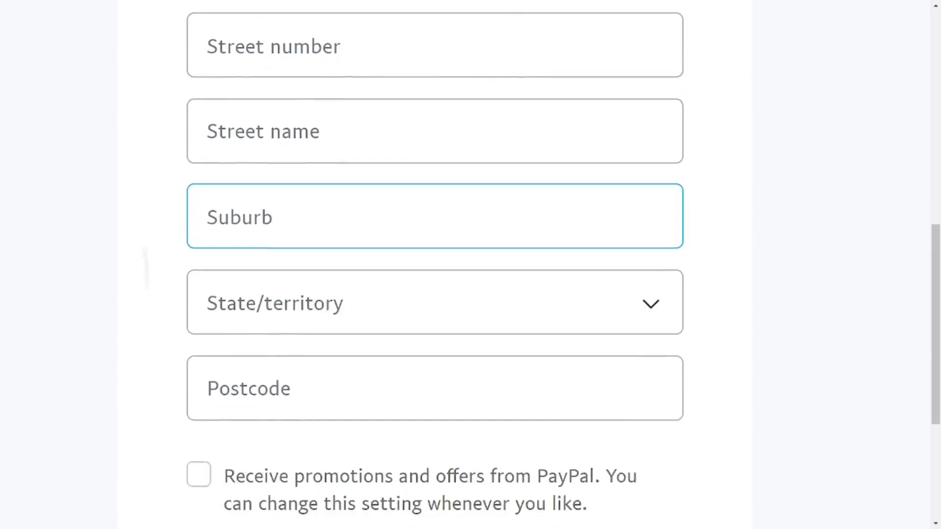
{"action": "left_click", "coordinate": [367, 319]}
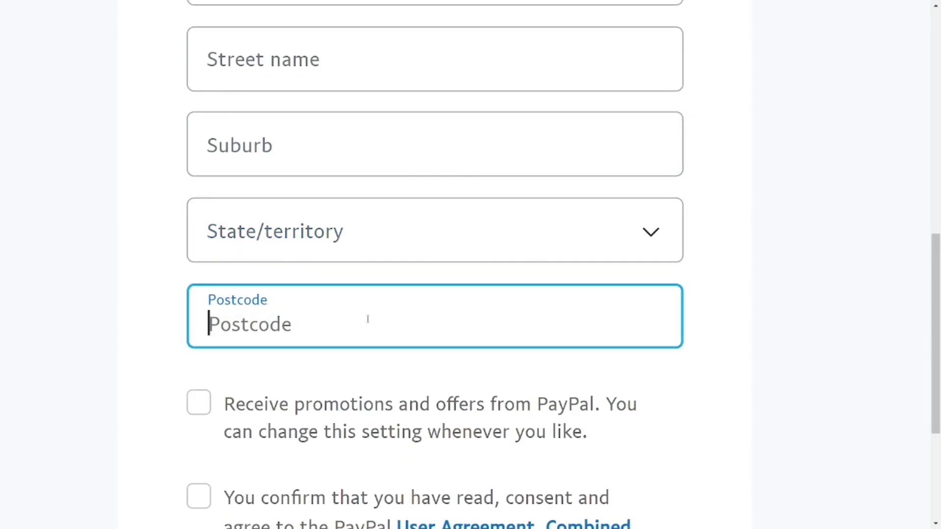
{"action": "type", "text": "00233"}
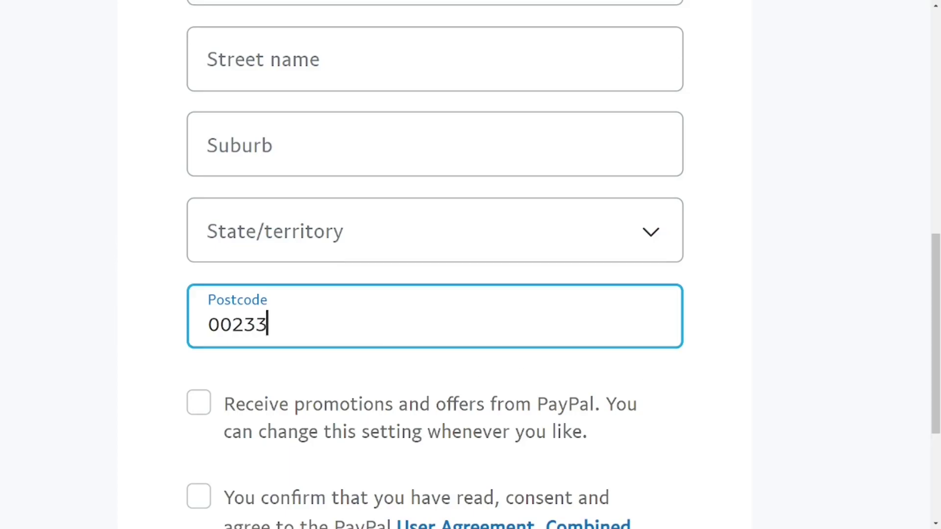
{"action": "scroll", "coordinate": [706, 374], "scroll_direction": "down", "scroll_amount": 3}
{"action": "scroll", "coordinate": [563, 264], "scroll_direction": "down", "scroll_amount": 3}
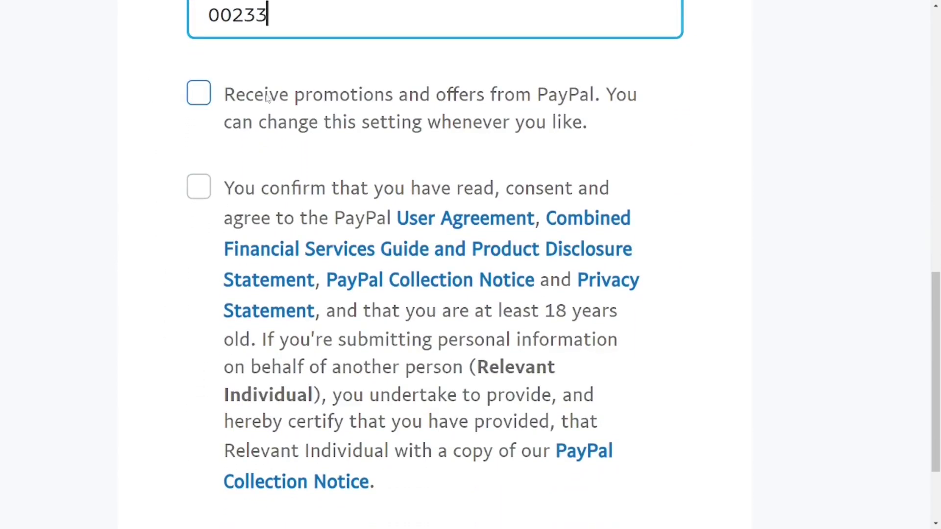
Step: Opt in to promotions, accept the user agreement, and create the account
{"action": "left_click", "coordinate": [209, 98]}
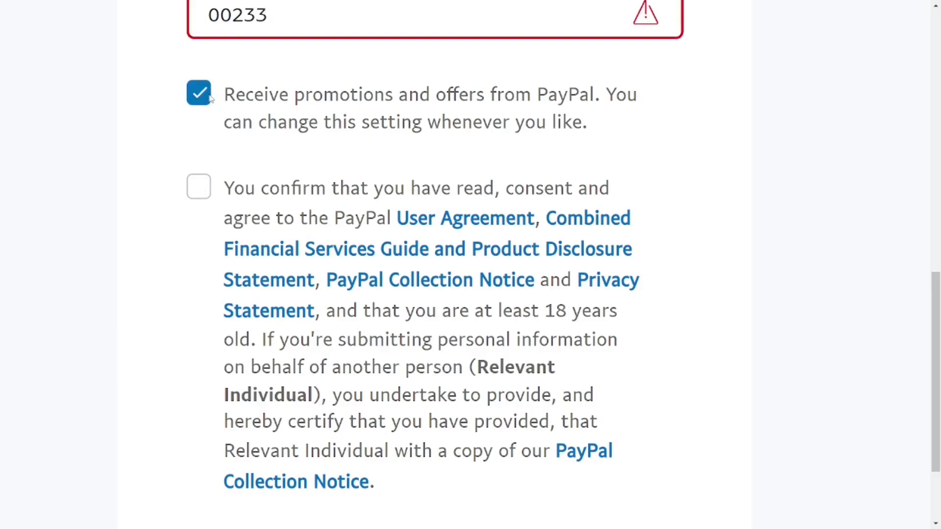
{"action": "left_click", "coordinate": [205, 188]}
{"action": "scroll", "coordinate": [698, 248], "scroll_direction": "down", "scroll_amount": 3}
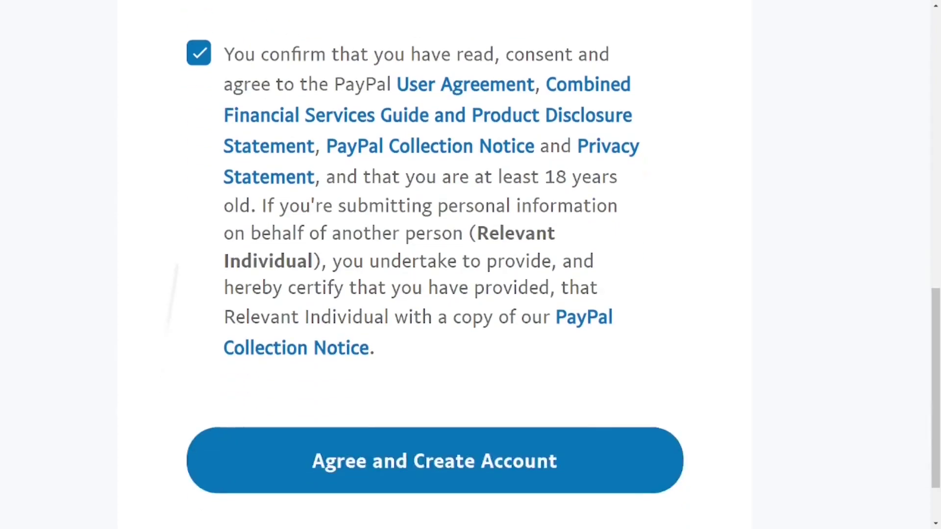
{"action": "scroll", "coordinate": [441, 343], "scroll_direction": "down", "scroll_amount": 2}
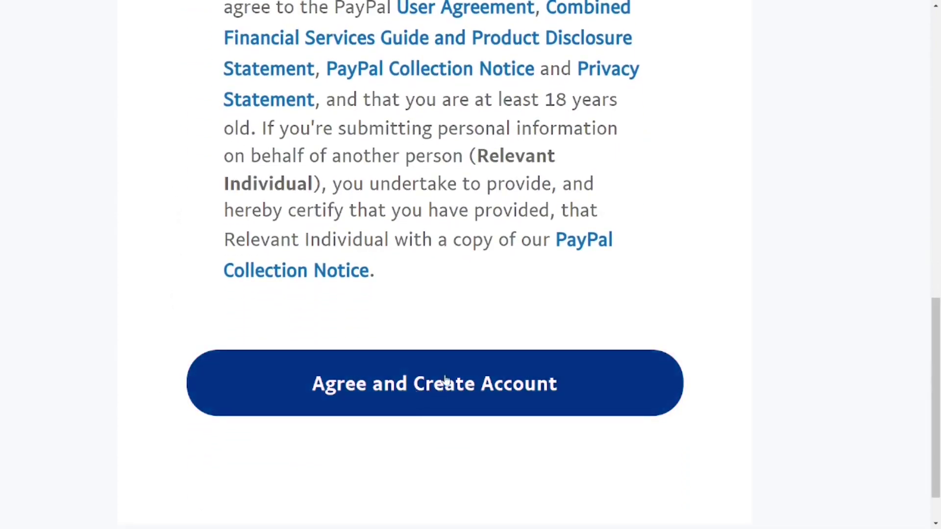
{"action": "scroll", "coordinate": [469, 378], "scroll_direction": "up", "scroll_amount": 2}
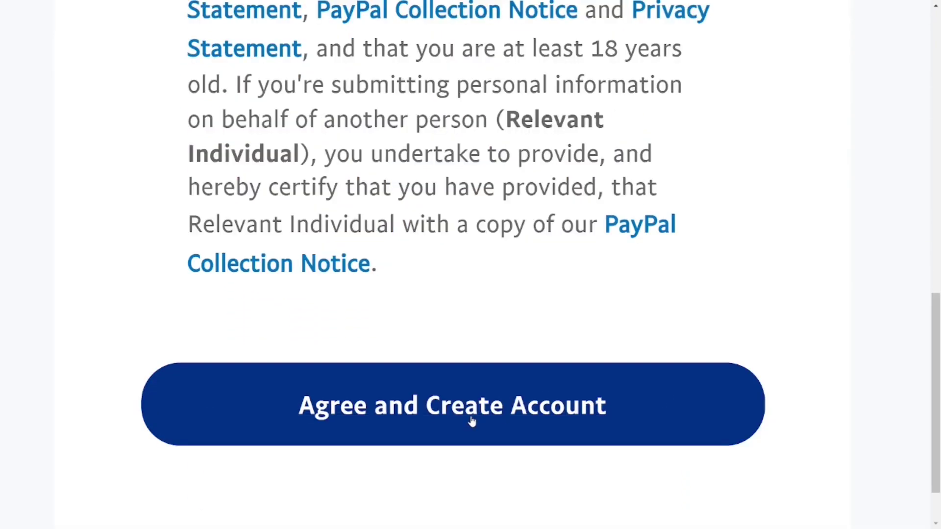
{"action": "left_click", "coordinate": [472, 421]}
Step: Leave the ABN and ACN fields blank on the business details page
{"action": "scroll", "coordinate": [441, 294], "scroll_direction": "down", "scroll_amount": 10}
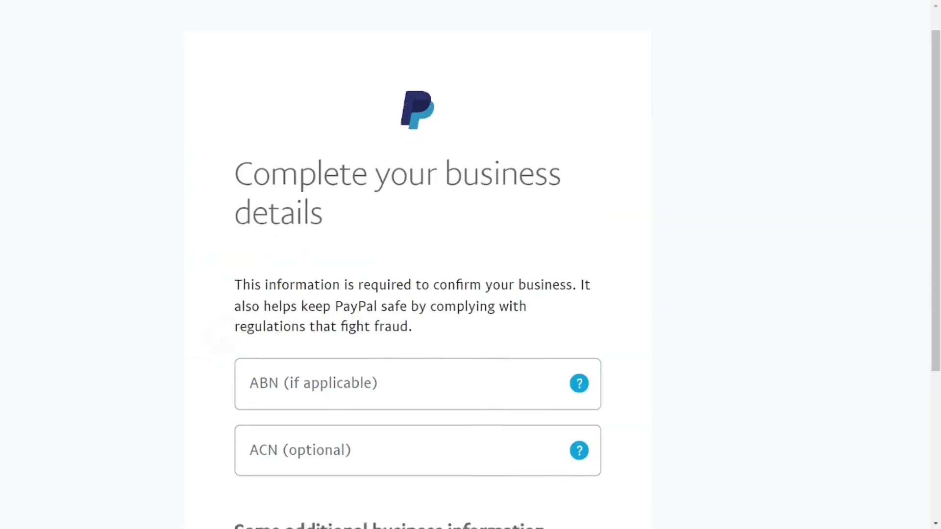
{"action": "scroll", "coordinate": [441, 294], "scroll_direction": "down", "scroll_amount": 4}
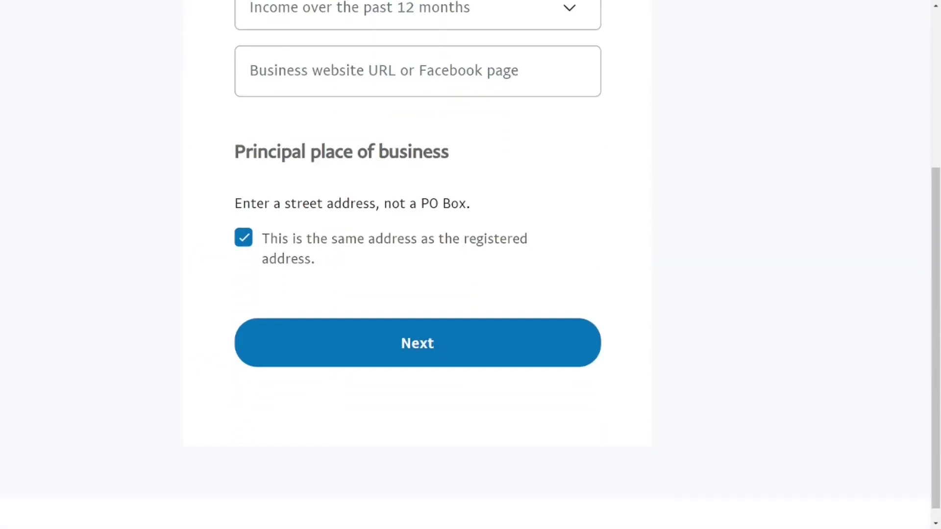
{"action": "scroll", "coordinate": [441, 294], "scroll_direction": "up", "scroll_amount": 15}
{"action": "scroll", "coordinate": [640, 168], "scroll_direction": "up", "scroll_amount": 3}
{"action": "scroll", "coordinate": [470, 264], "scroll_direction": "down", "scroll_amount": 5}
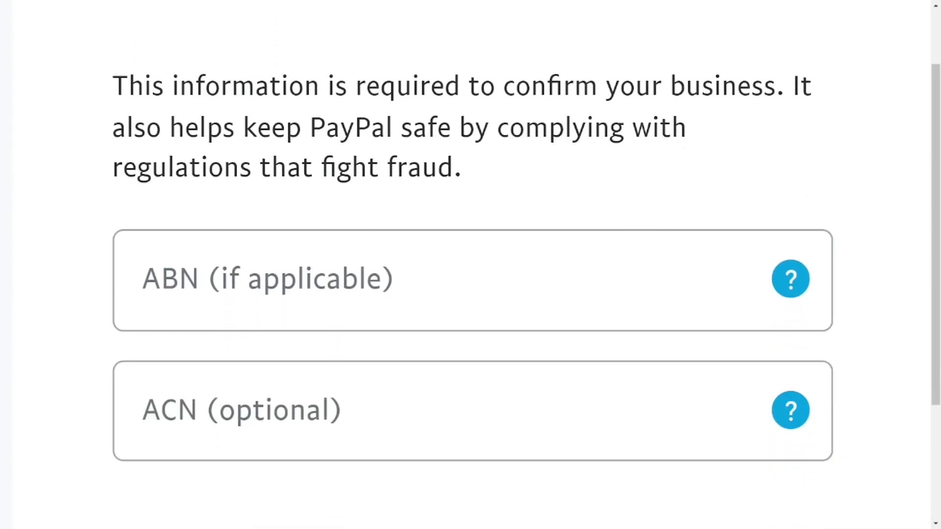
{"action": "left_click", "coordinate": [339, 280]}
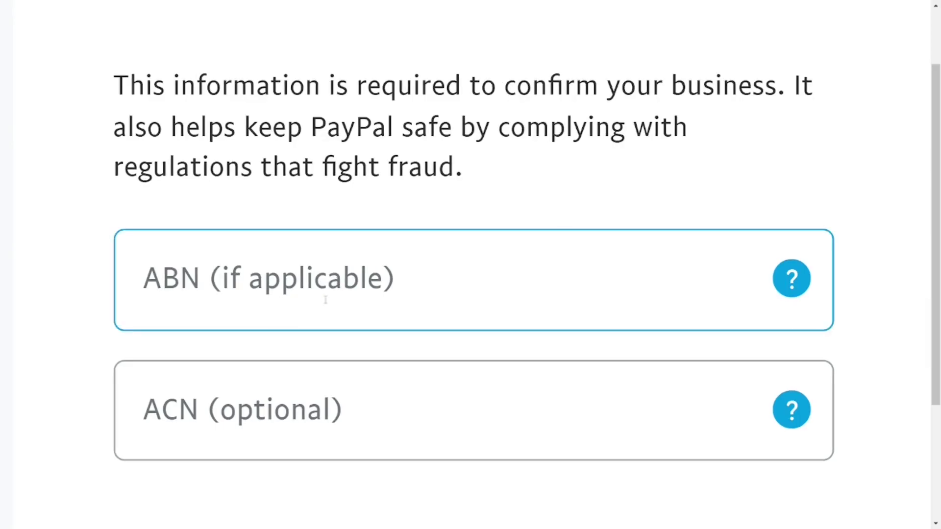
{"action": "left_click", "coordinate": [277, 152]}
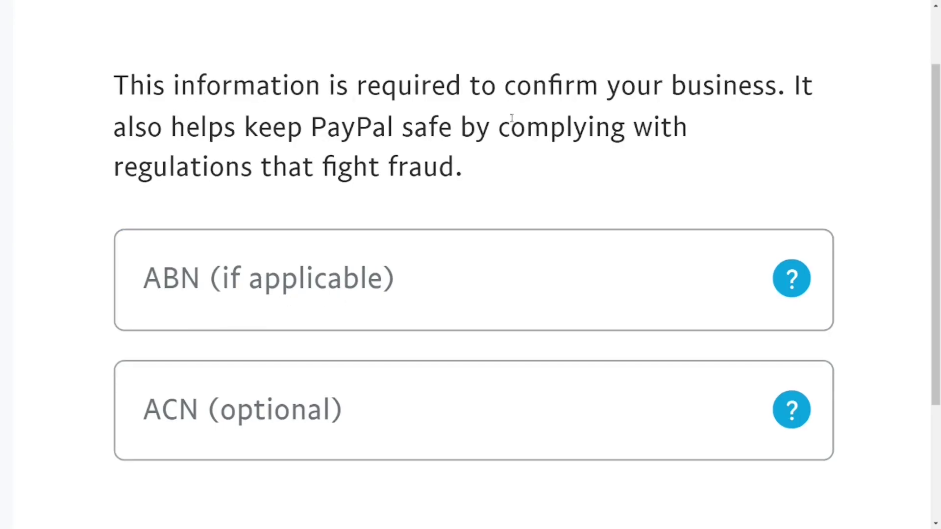
{"action": "left_click", "coordinate": [449, 431]}
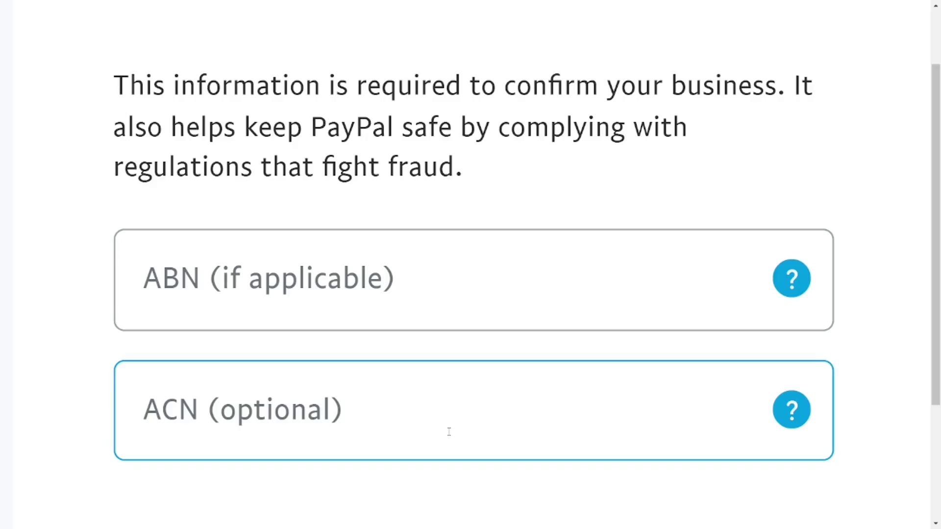
{"action": "scroll", "coordinate": [449, 432], "scroll_direction": "down", "scroll_amount": 9}
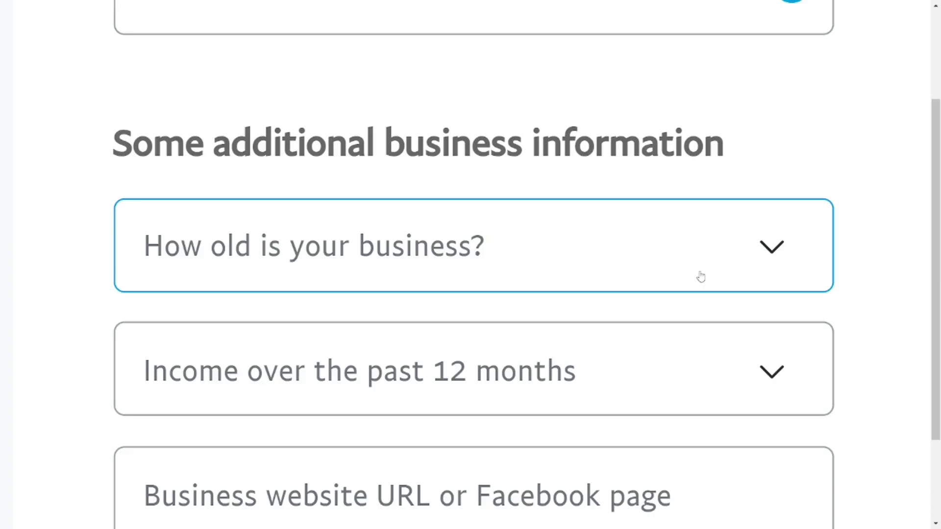
{"action": "scroll", "coordinate": [701, 277], "scroll_direction": "down", "scroll_amount": 3}
Step: Set business age to 3-12 months, leave the website blank, and submit
{"action": "left_click", "coordinate": [772, 94]}
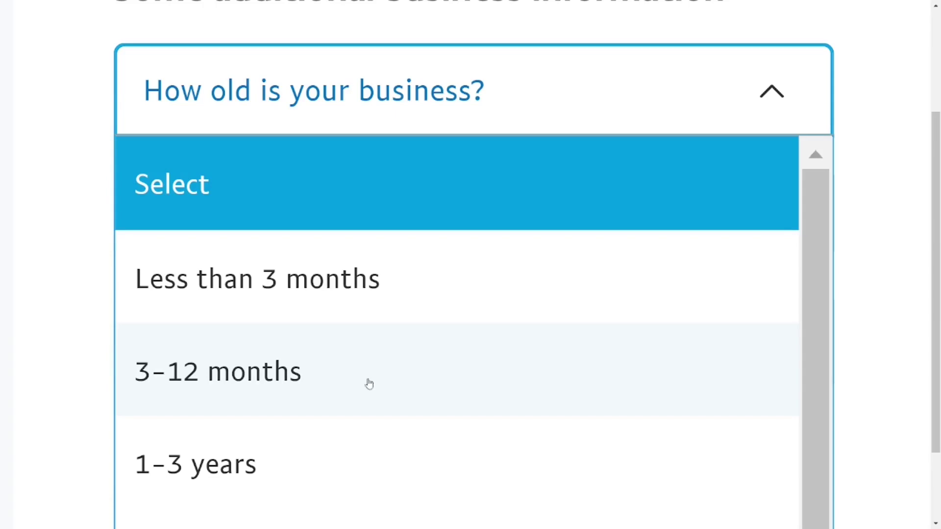
{"action": "left_click", "coordinate": [340, 379]}
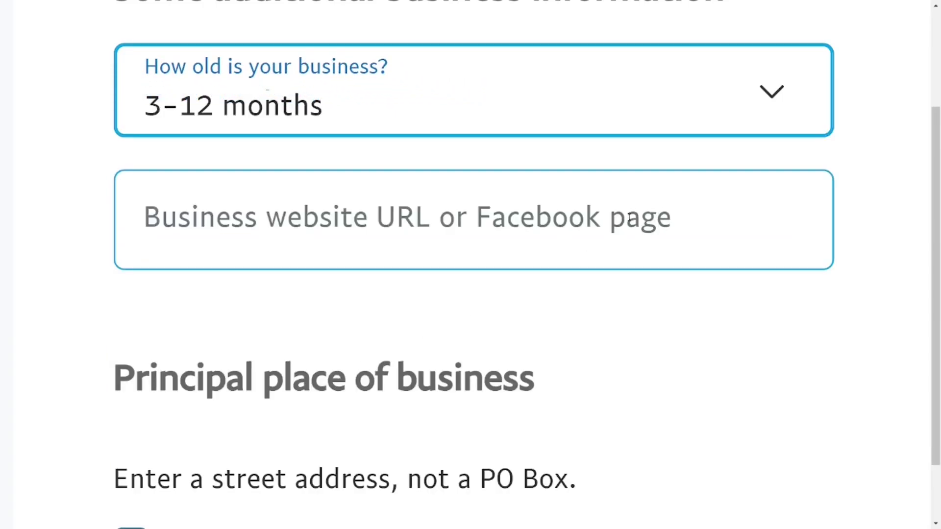
{"action": "scroll", "coordinate": [655, 221], "scroll_direction": "up", "scroll_amount": 1}
{"action": "left_click", "coordinate": [336, 252]}
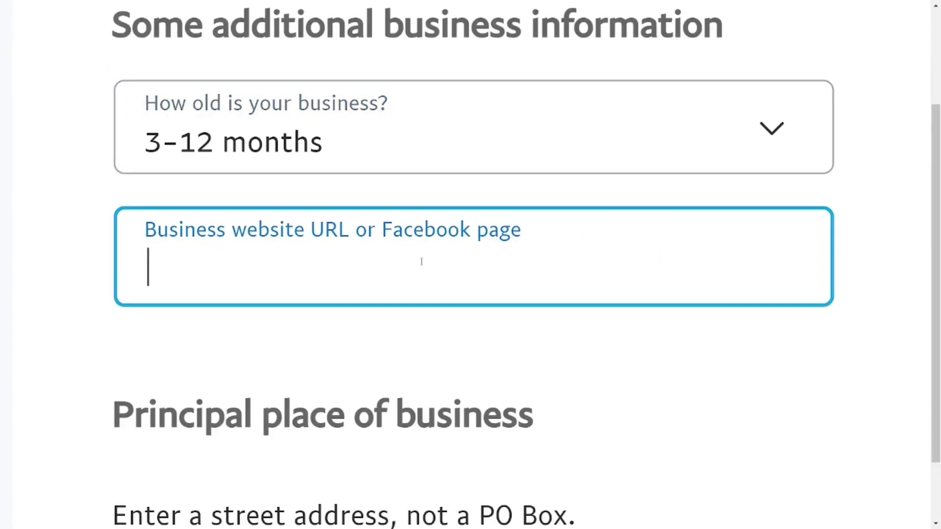
{"action": "left_click", "coordinate": [447, 341]}
{"action": "scroll", "coordinate": [447, 341], "scroll_direction": "down", "scroll_amount": 6}
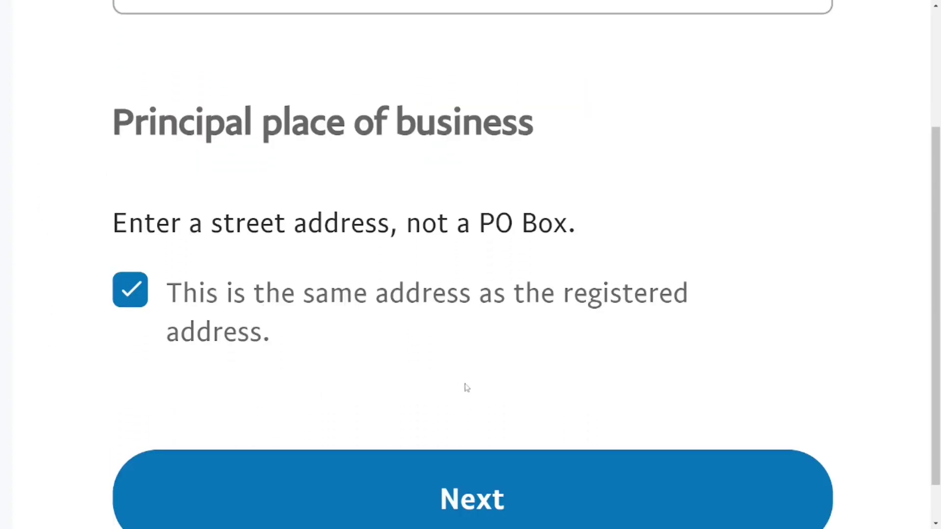
{"action": "scroll", "coordinate": [470, 265], "scroll_direction": "down", "scroll_amount": 2}
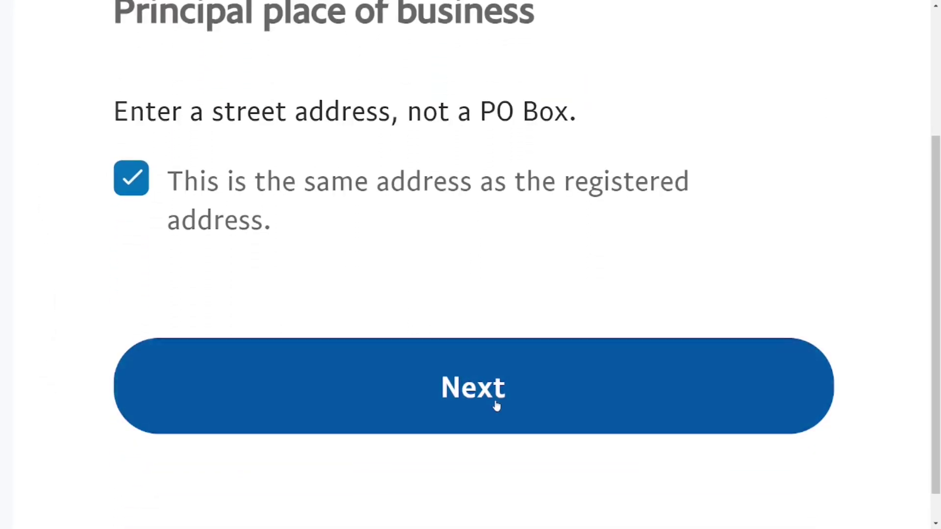
{"action": "left_click", "coordinate": [499, 388]}
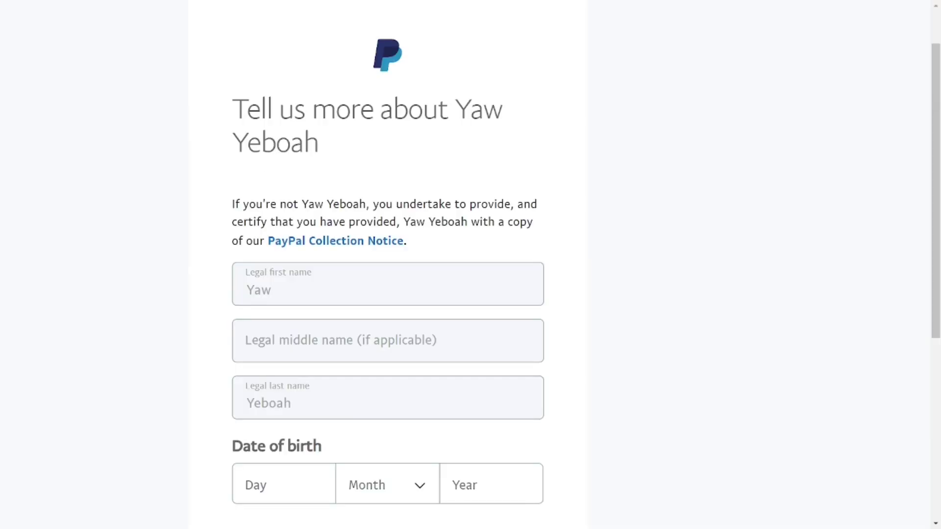
Step: Enter the date of birth as day 4, month January, year 1992
{"action": "key", "text": "ctrl+plus"}
{"action": "key", "text": "ctrl+plus"}
{"action": "key", "text": "ctrl+plus"}
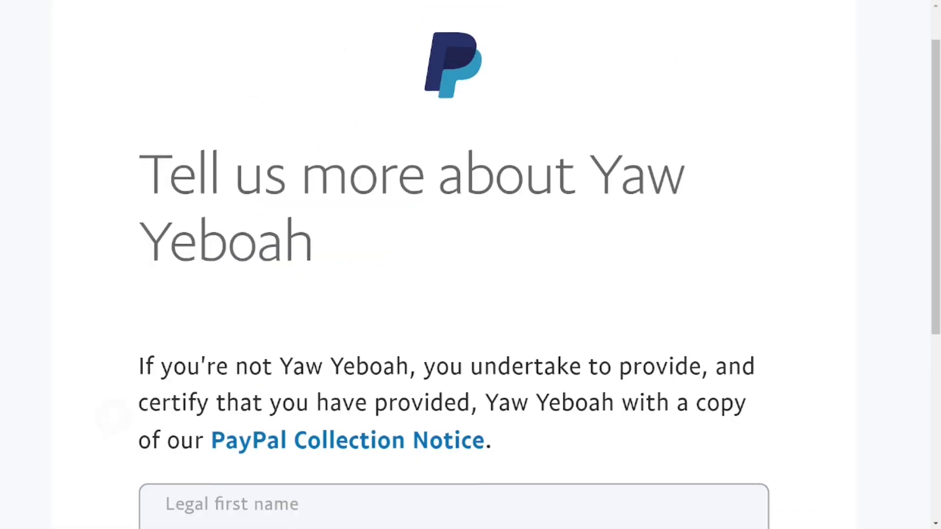
{"action": "scroll", "coordinate": [470, 264], "scroll_direction": "down", "scroll_amount": 3}
{"action": "scroll", "coordinate": [471, 265], "scroll_direction": "down", "scroll_amount": 3}
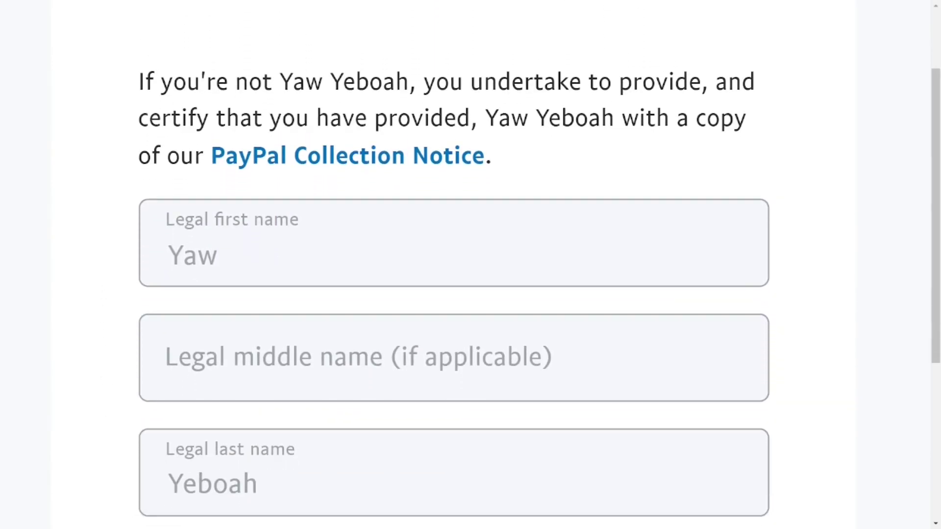
{"action": "scroll", "coordinate": [470, 265], "scroll_direction": "down", "scroll_amount": 3}
{"action": "scroll", "coordinate": [471, 264], "scroll_direction": "down", "scroll_amount": 5}
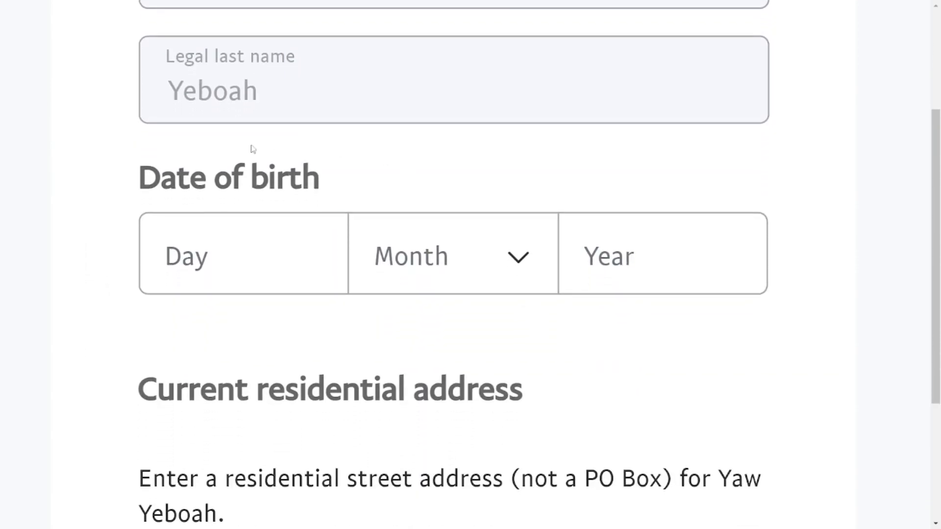
{"action": "left_click", "coordinate": [259, 257]}
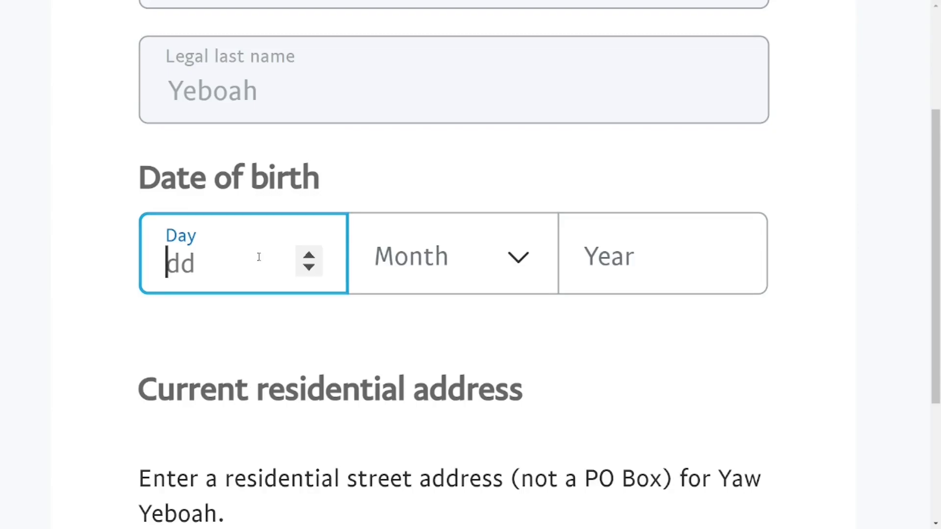
{"action": "type", "text": "4"}
{"action": "left_click", "coordinate": [483, 271]}
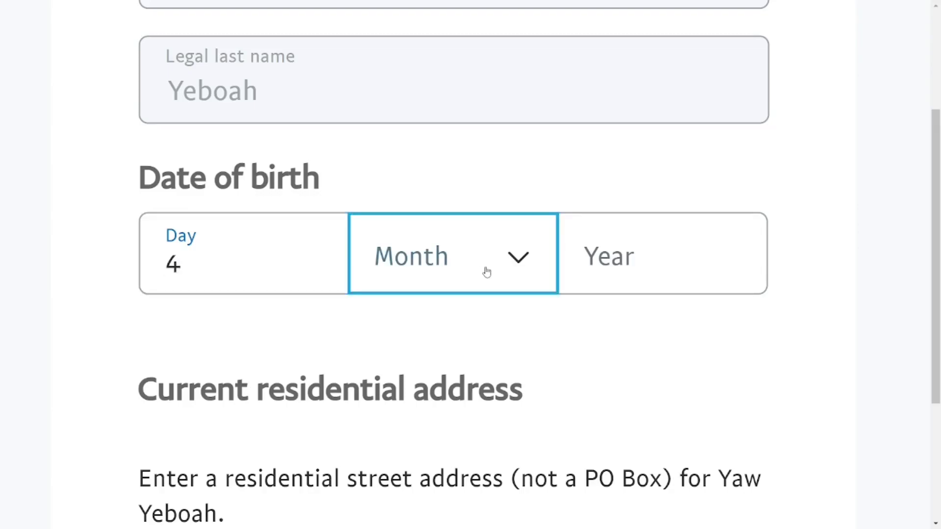
{"action": "left_click", "coordinate": [430, 422]}
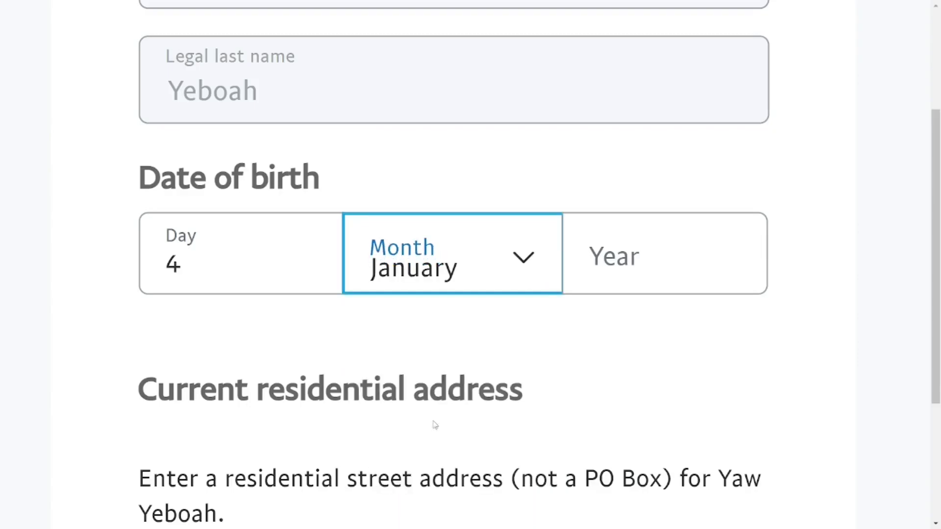
{"action": "left_click", "coordinate": [628, 289]}
{"action": "type", "text": "1992"}
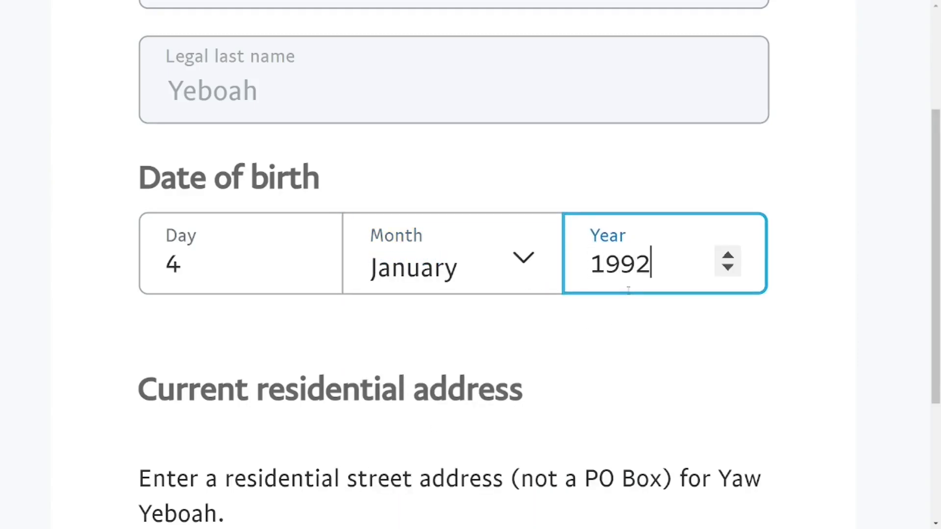
{"action": "scroll", "coordinate": [735, 316], "scroll_direction": "down", "scroll_amount": 2}
{"action": "scroll", "coordinate": [353, 302], "scroll_direction": "down", "scroll_amount": 5}
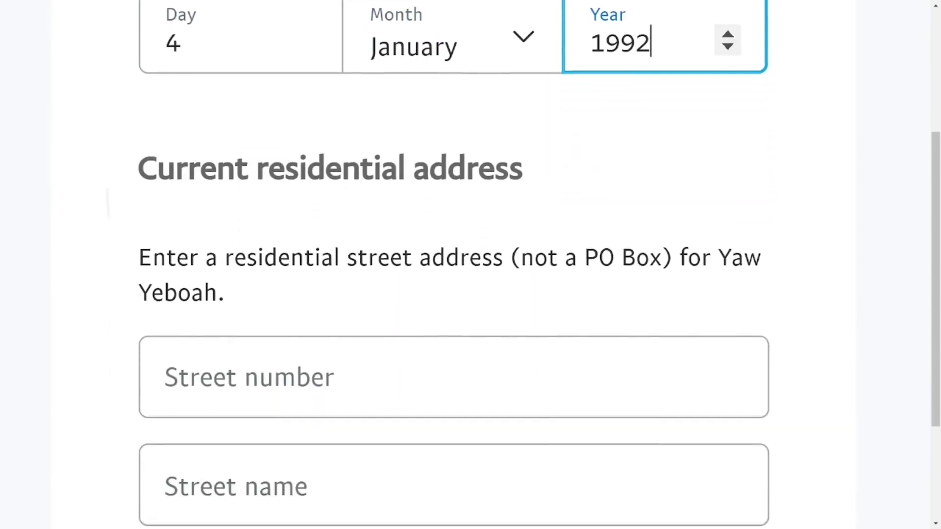
Step: Fill in the residential street number, street name, suburb, state/territory and postcode
{"action": "left_click", "coordinate": [353, 302]}
{"action": "left_click", "coordinate": [299, 146]}
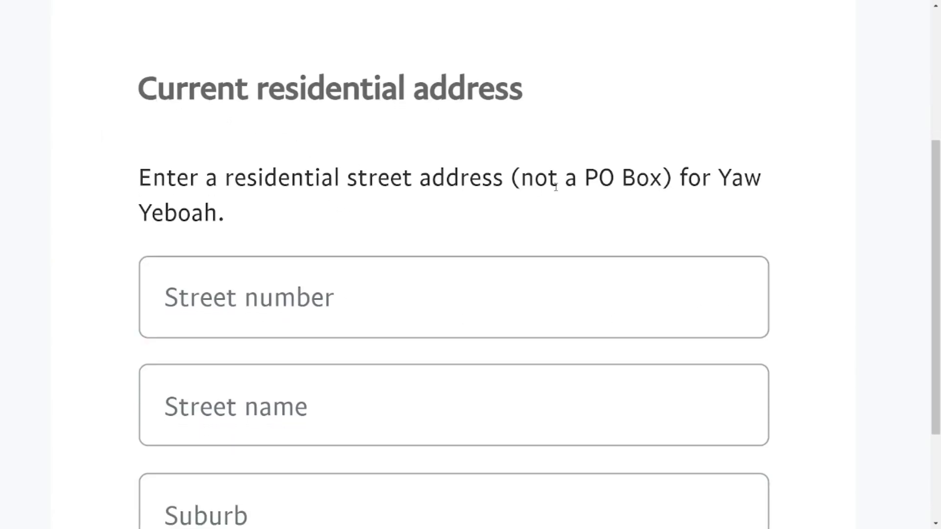
{"action": "left_click", "coordinate": [356, 293]}
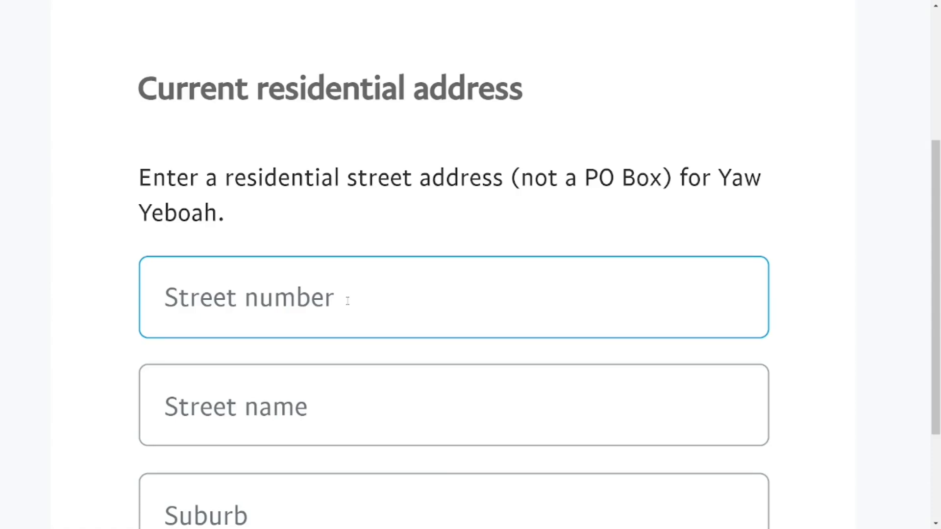
{"action": "left_click", "coordinate": [348, 300]}
{"action": "scroll", "coordinate": [347, 300], "scroll_direction": "down", "scroll_amount": 1}
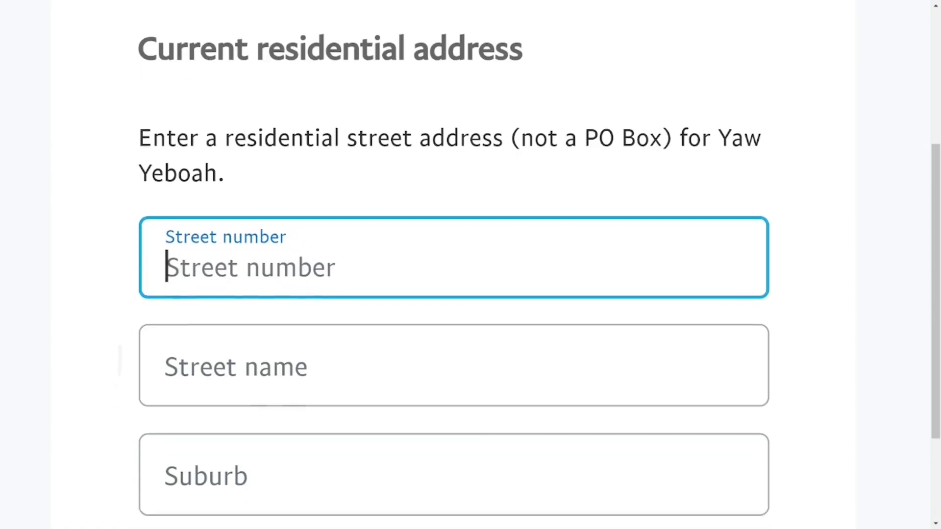
{"action": "scroll", "coordinate": [454, 294], "scroll_direction": "down", "scroll_amount": 3}
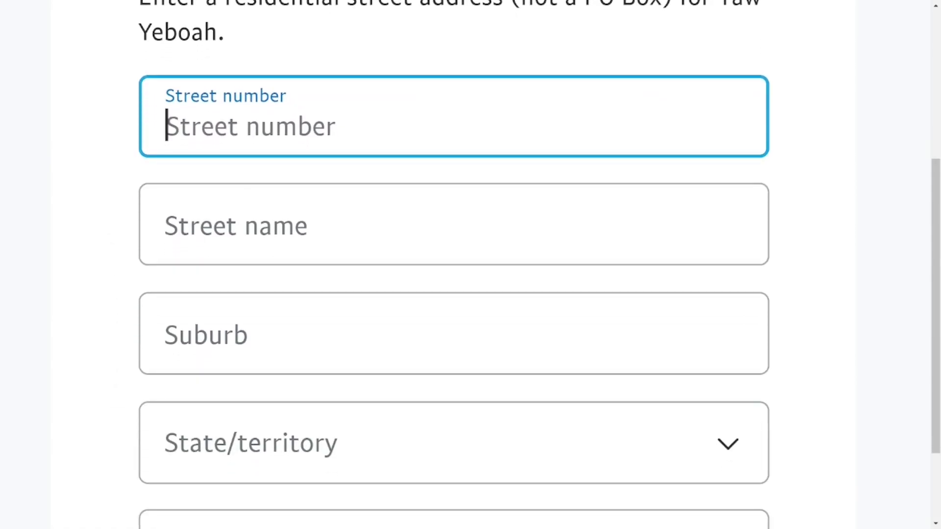
{"action": "left_click", "coordinate": [275, 240]}
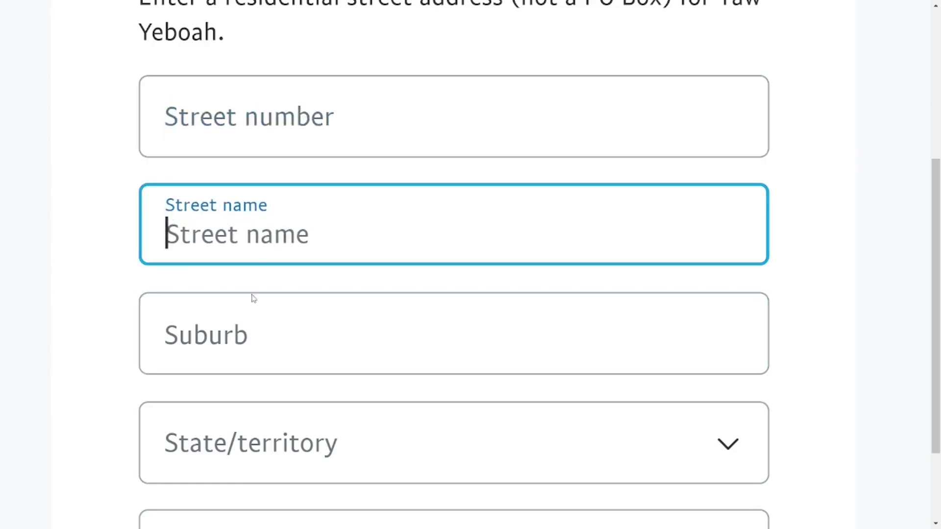
{"action": "left_click", "coordinate": [300, 351]}
{"action": "scroll", "coordinate": [294, 353], "scroll_direction": "down", "scroll_amount": 4}
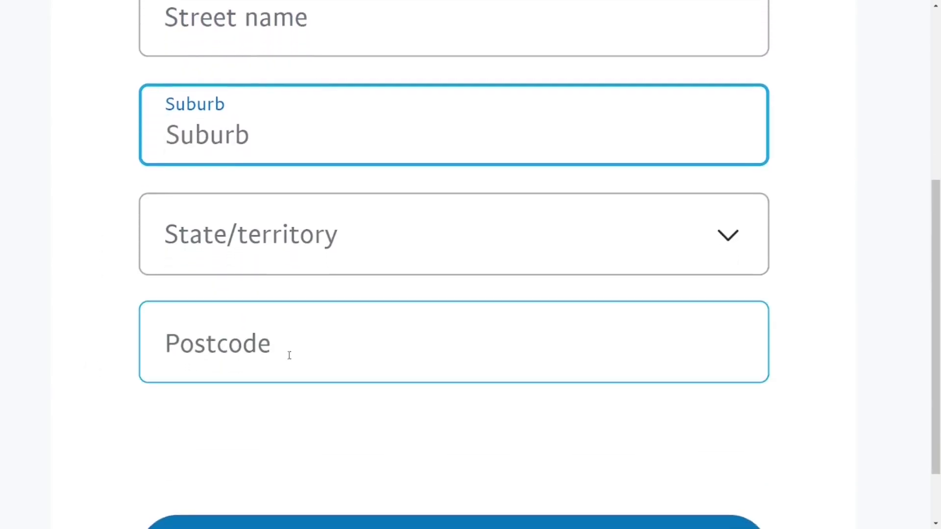
{"action": "key", "text": "Tab"}
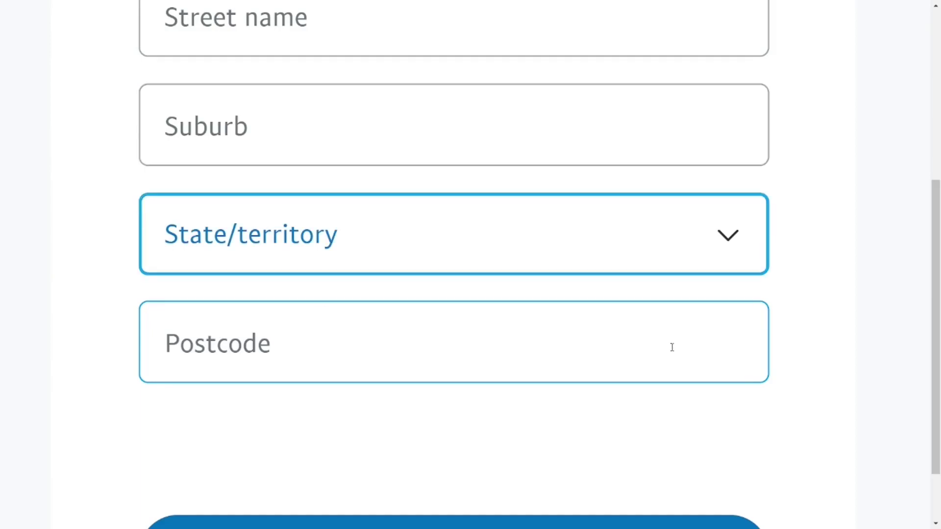
{"action": "scroll", "coordinate": [453, 265], "scroll_direction": "down", "scroll_amount": 2}
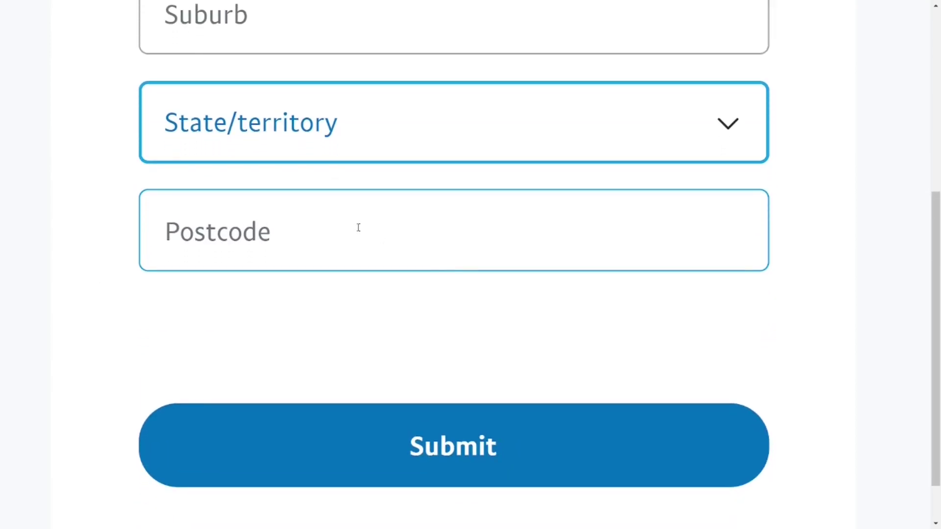
{"action": "left_click", "coordinate": [319, 215]}
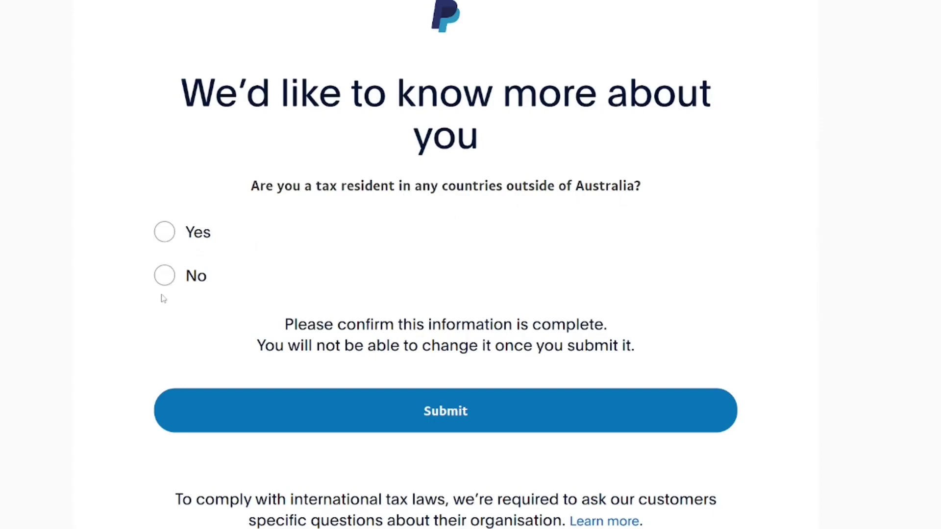
Step: Answer the tax residency question, then submit the CRS certification with the first and last name filled in
{"action": "left_click", "coordinate": [168, 278]}
{"action": "key", "text": "Return"}
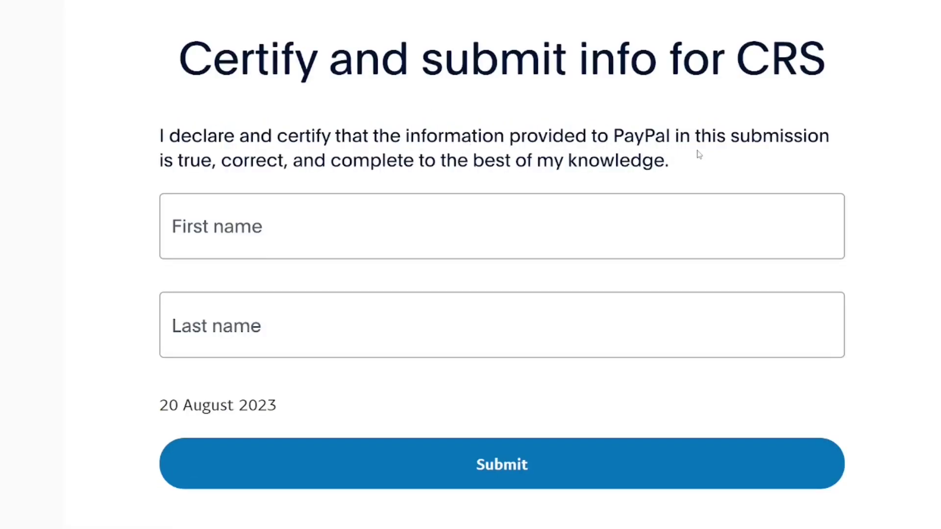
{"action": "left_click", "coordinate": [557, 465]}
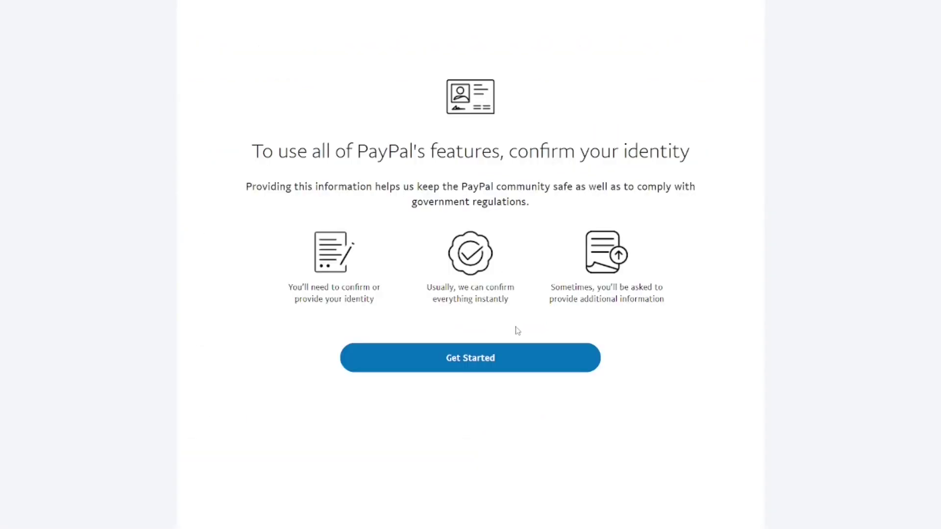
Step: Start identity confirmation, tick 'Use credit data to check identity', then go to the Home dashboard
{"action": "left_click", "coordinate": [507, 357]}
{"action": "scroll", "coordinate": [736, 285], "scroll_direction": "down", "scroll_amount": 7}
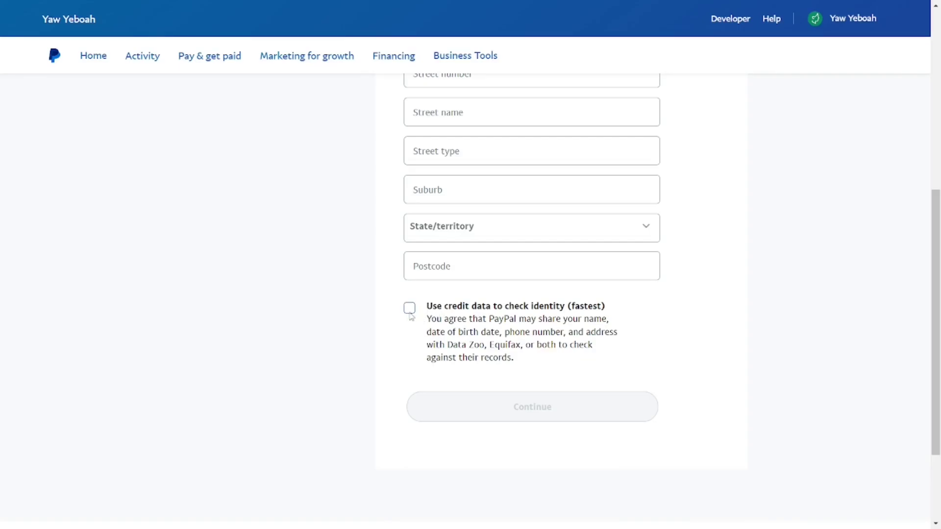
{"action": "left_click", "coordinate": [409, 308]}
{"action": "scroll", "coordinate": [495, 313], "scroll_direction": "up", "scroll_amount": 7}
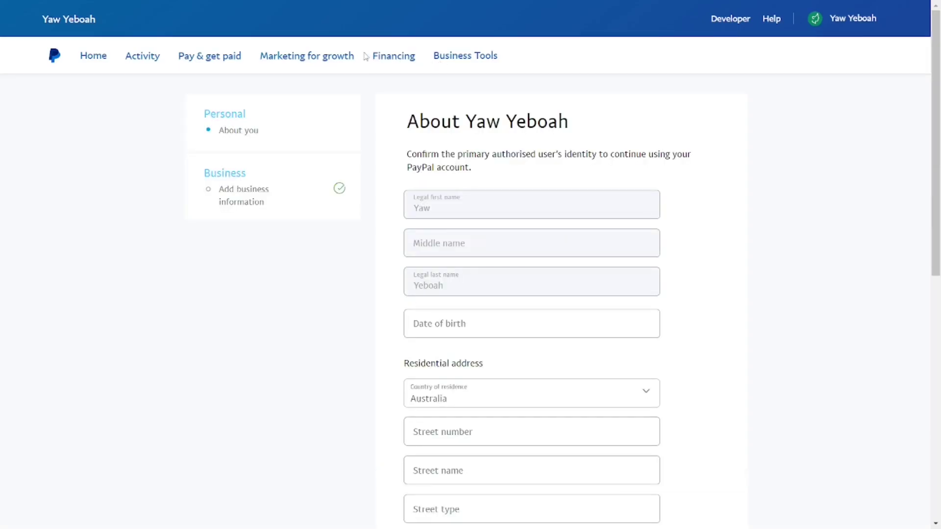
{"action": "left_click", "coordinate": [97, 59]}
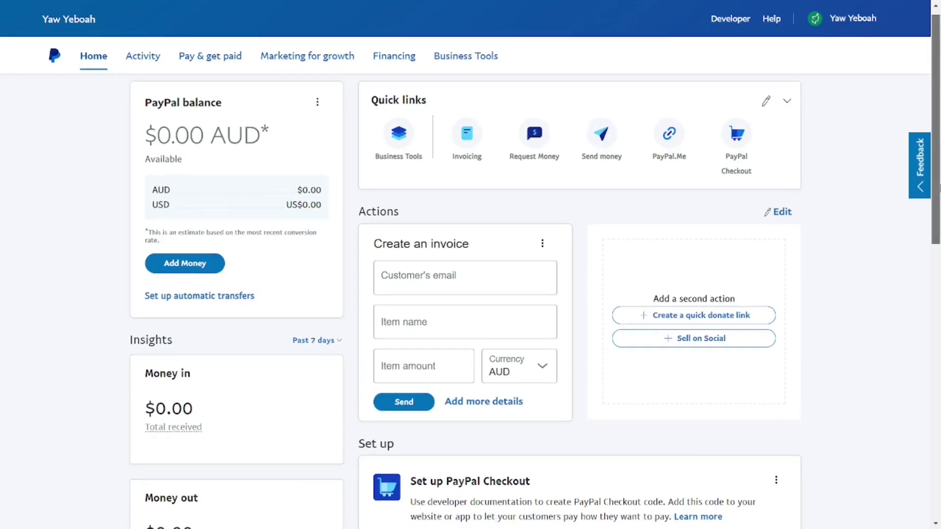
{"action": "scroll", "coordinate": [535, 269], "scroll_direction": "down", "scroll_amount": 1}
{"action": "scroll", "coordinate": [535, 270], "scroll_direction": "up", "scroll_amount": 1}
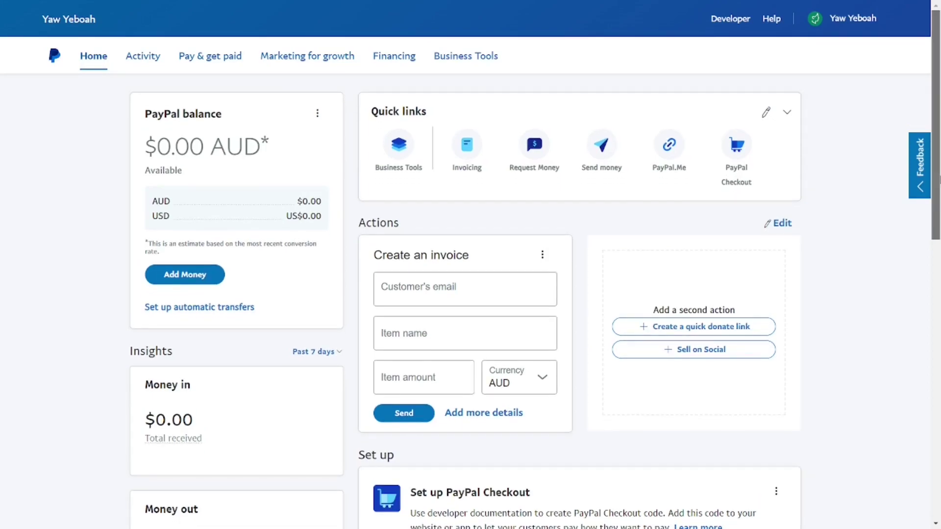
{"action": "scroll", "coordinate": [535, 269], "scroll_direction": "down", "scroll_amount": 1}
{"action": "scroll", "coordinate": [535, 270], "scroll_direction": "up", "scroll_amount": 1}
{"action": "scroll", "coordinate": [536, 270], "scroll_direction": "down", "scroll_amount": 1}
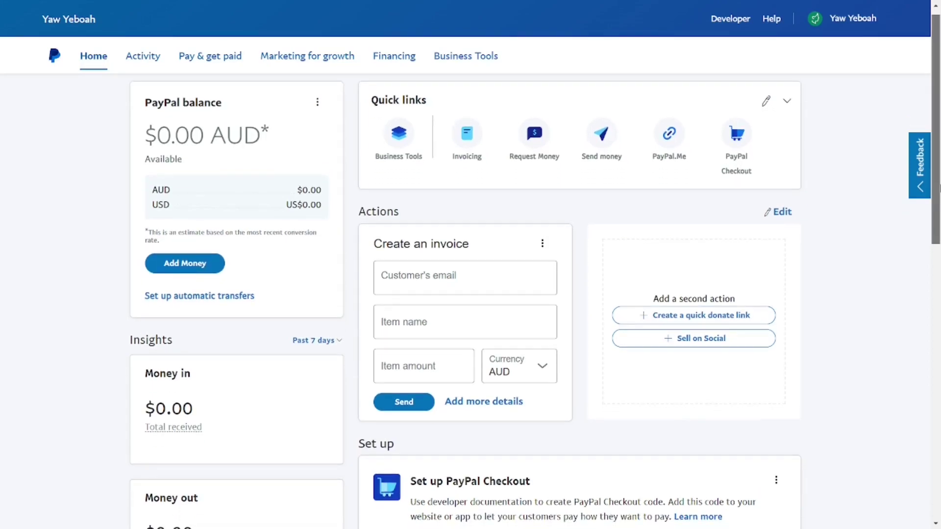
{"action": "scroll", "coordinate": [535, 269], "scroll_direction": "up", "scroll_amount": 1}
{"action": "scroll", "coordinate": [535, 270], "scroll_direction": "down", "scroll_amount": 1}
{"action": "scroll", "coordinate": [536, 270], "scroll_direction": "up", "scroll_amount": 1}
{"action": "scroll", "coordinate": [535, 269], "scroll_direction": "down", "scroll_amount": 1}
{"action": "scroll", "coordinate": [536, 270], "scroll_direction": "up", "scroll_amount": 1}
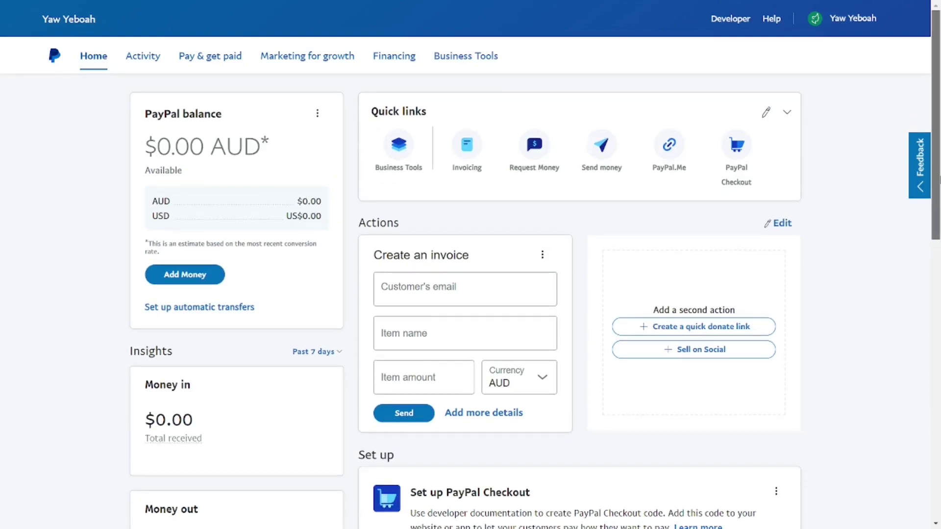
{"action": "scroll", "coordinate": [535, 269], "scroll_direction": "down", "scroll_amount": 1}
{"action": "scroll", "coordinate": [535, 269], "scroll_direction": "up", "scroll_amount": 1}
{"action": "scroll", "coordinate": [535, 269], "scroll_direction": "down", "scroll_amount": 1}
{"action": "scroll", "coordinate": [536, 269], "scroll_direction": "up", "scroll_amount": 1}
{"action": "scroll", "coordinate": [533, 129], "scroll_direction": "down", "scroll_amount": 1}
{"action": "scroll", "coordinate": [533, 128], "scroll_direction": "up", "scroll_amount": 1}
{"action": "scroll", "coordinate": [534, 129], "scroll_direction": "down", "scroll_amount": 1}
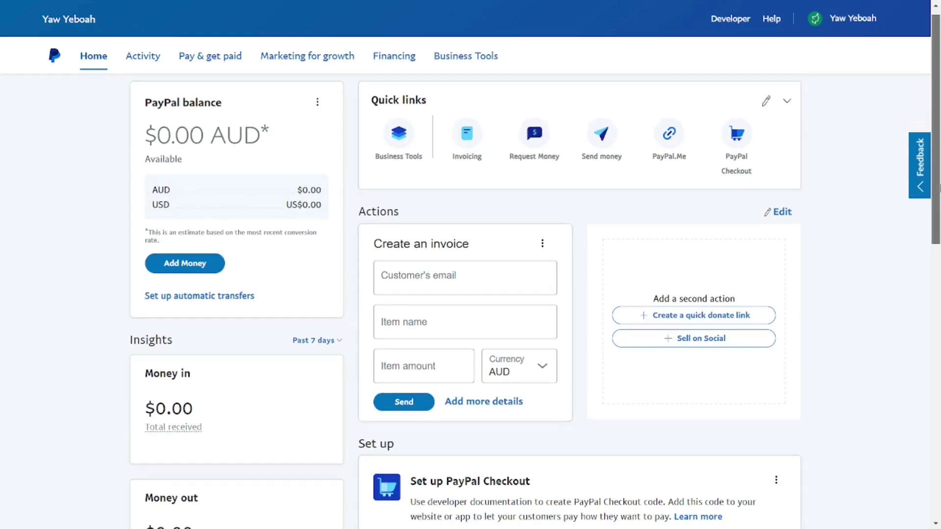
{"action": "scroll", "coordinate": [535, 269], "scroll_direction": "up", "scroll_amount": 1}
{"action": "scroll", "coordinate": [535, 270], "scroll_direction": "down", "scroll_amount": 1}
{"action": "scroll", "coordinate": [535, 269], "scroll_direction": "up", "scroll_amount": 1}
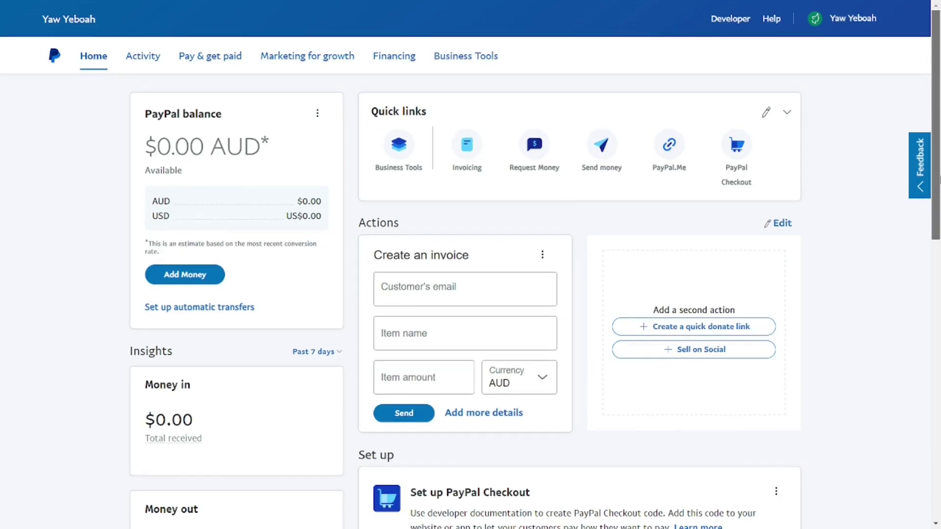
{"action": "scroll", "coordinate": [535, 270], "scroll_direction": "down", "scroll_amount": 1}
{"action": "scroll", "coordinate": [535, 270], "scroll_direction": "up", "scroll_amount": 1}
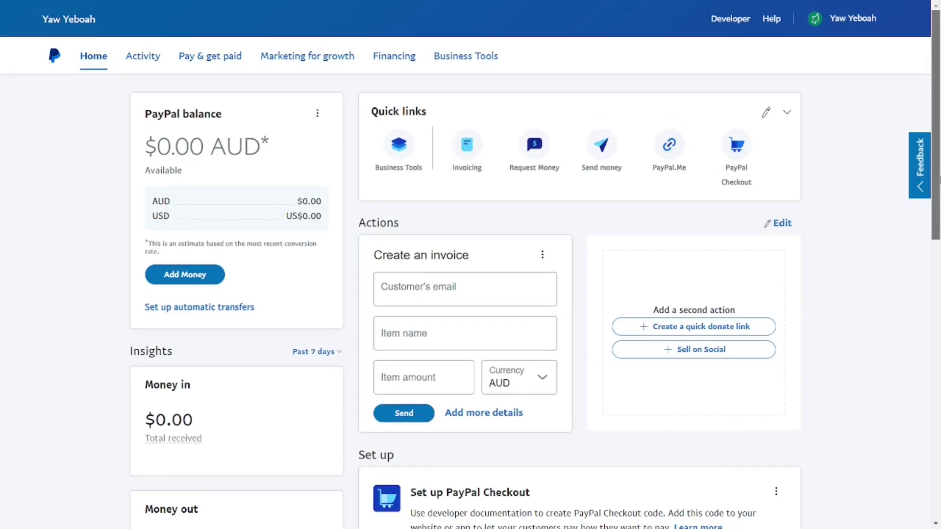